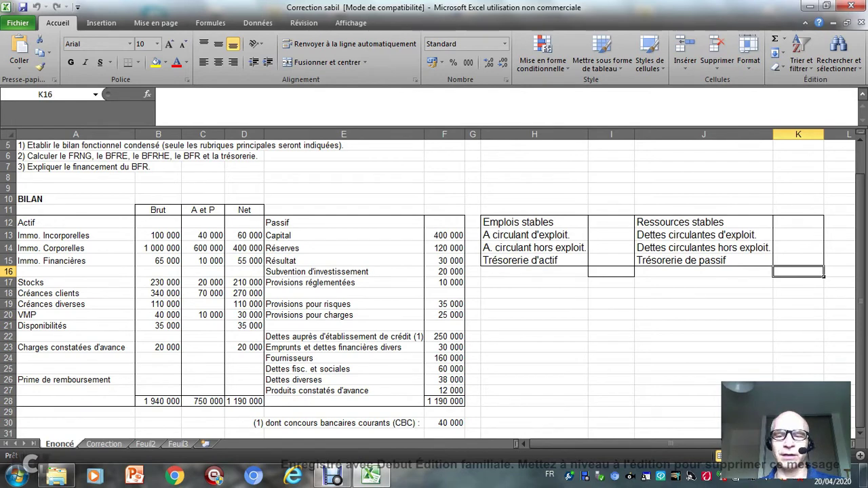
Color the text of the Emplois stables row (H12:I12) and the three Immo. lines (A13:B15) standard blue
drag(533, 222, 610, 222)
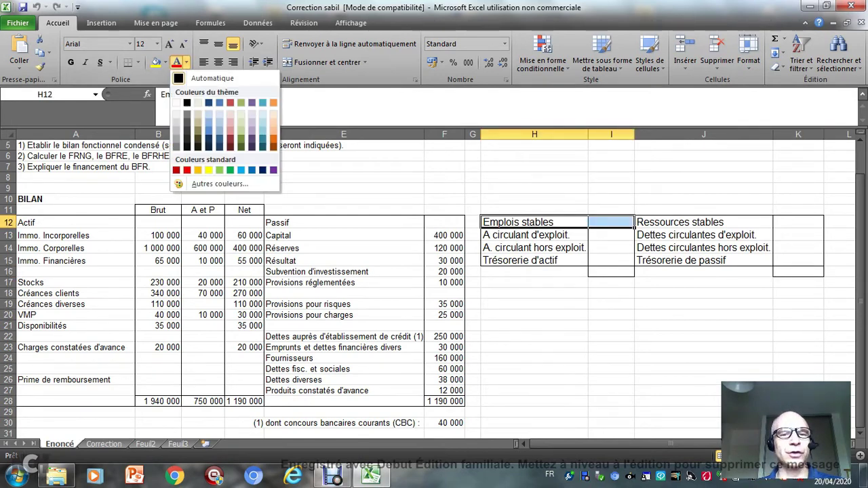
click(186, 62)
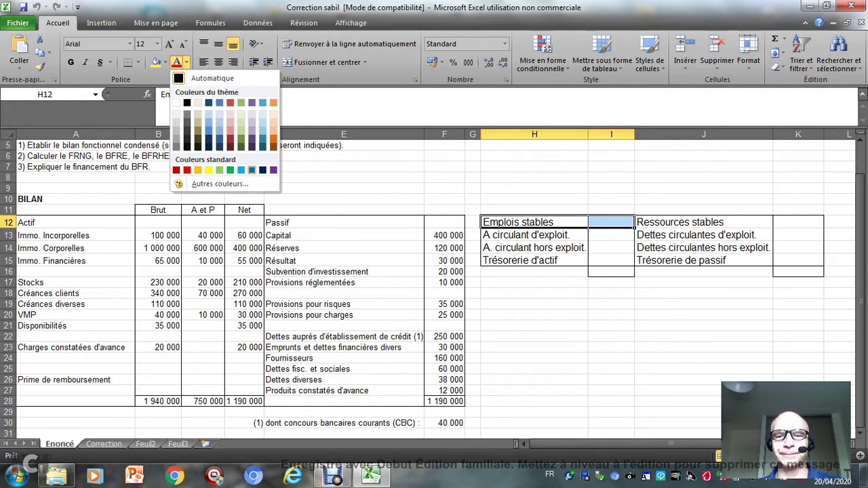
click(252, 169)
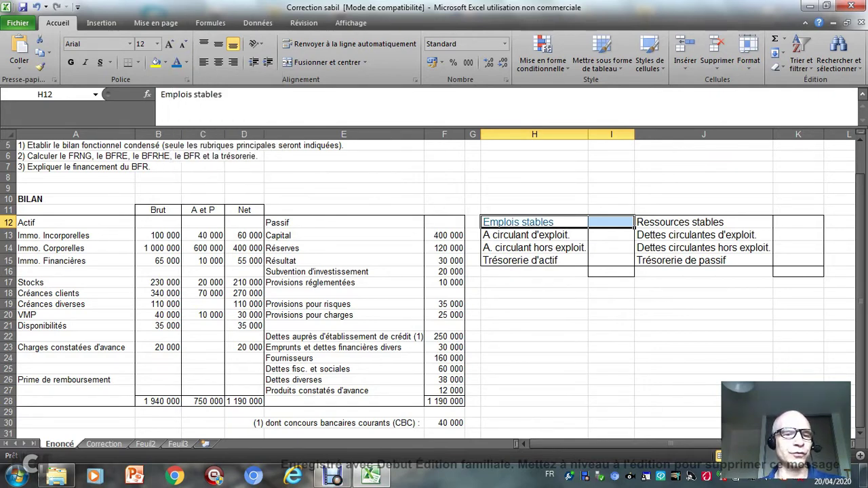
drag(54, 235, 169, 263)
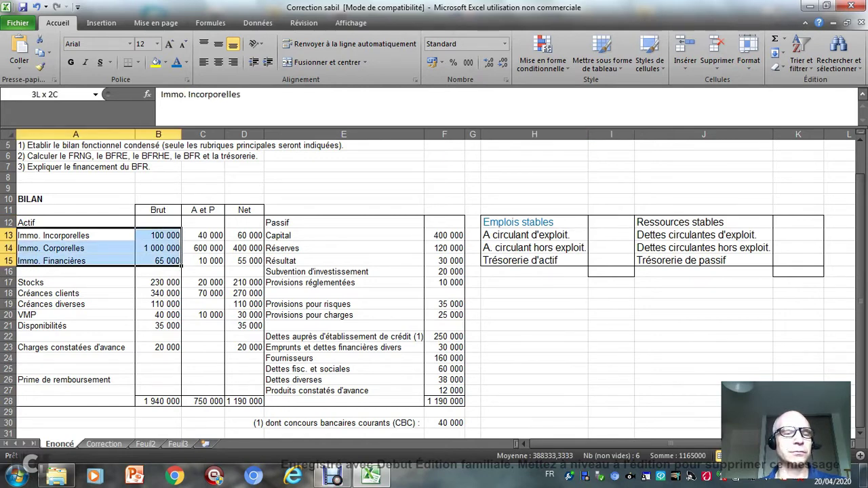
click(176, 62)
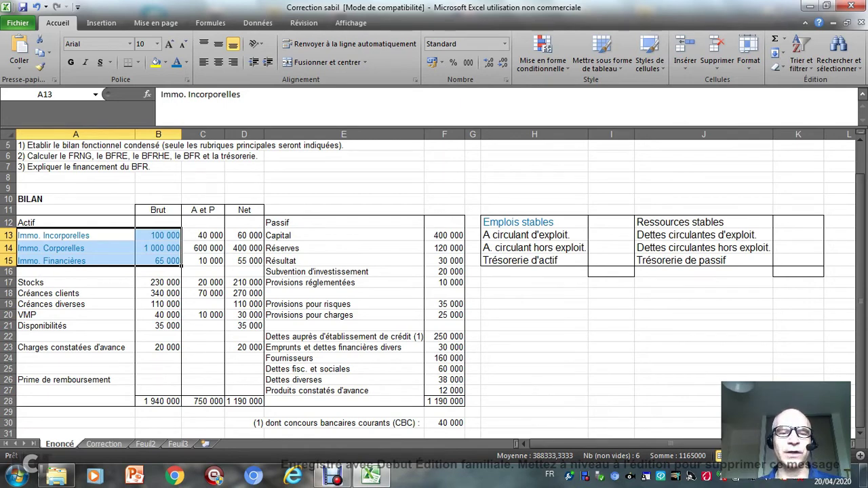
Calculate Emplois stables in I12 with =B13+B14+B15 and widen column I to fit its content
click(610, 221)
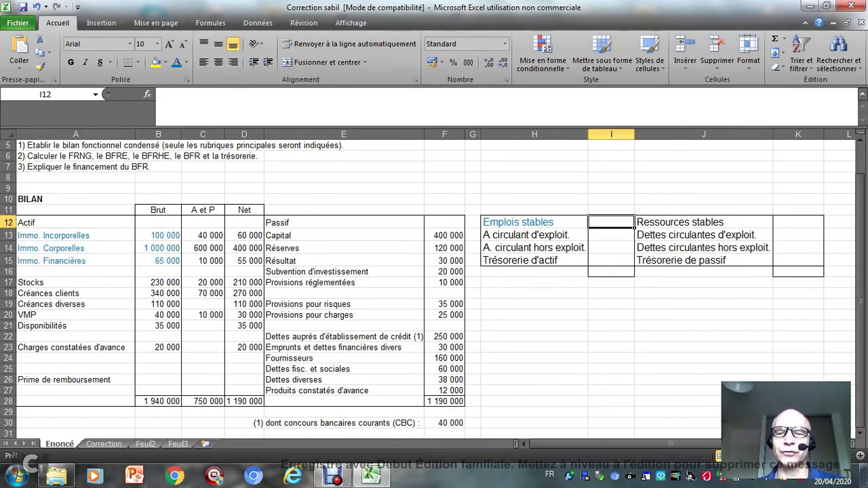
text(=)
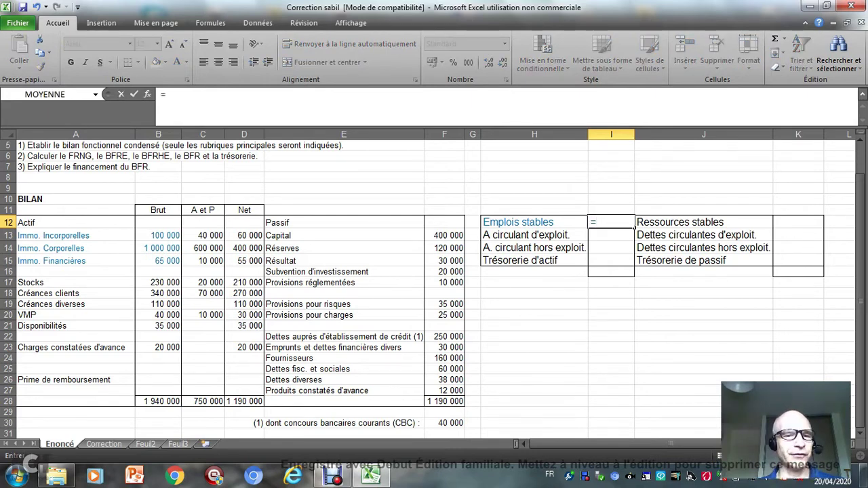
click(158, 235)
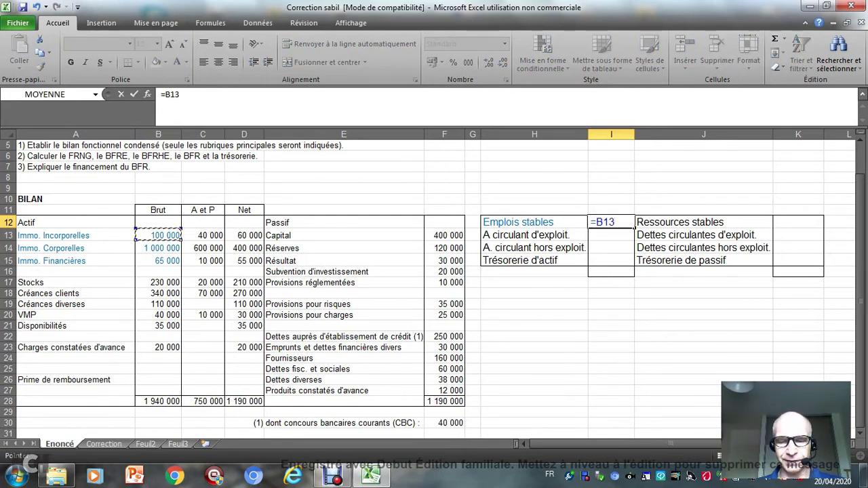
text(+)
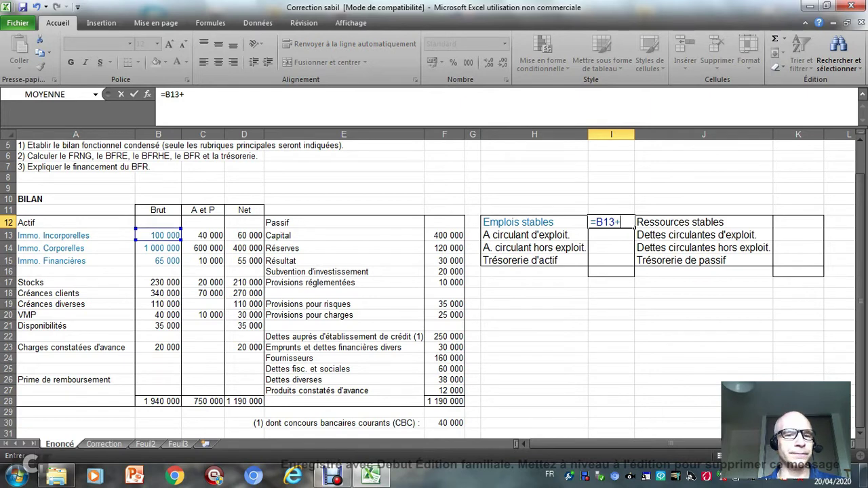
click(158, 247)
text(+)
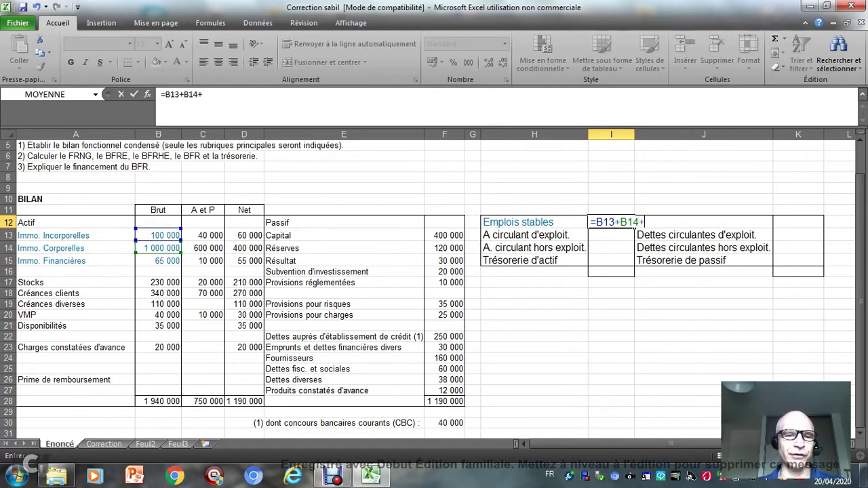
click(158, 261)
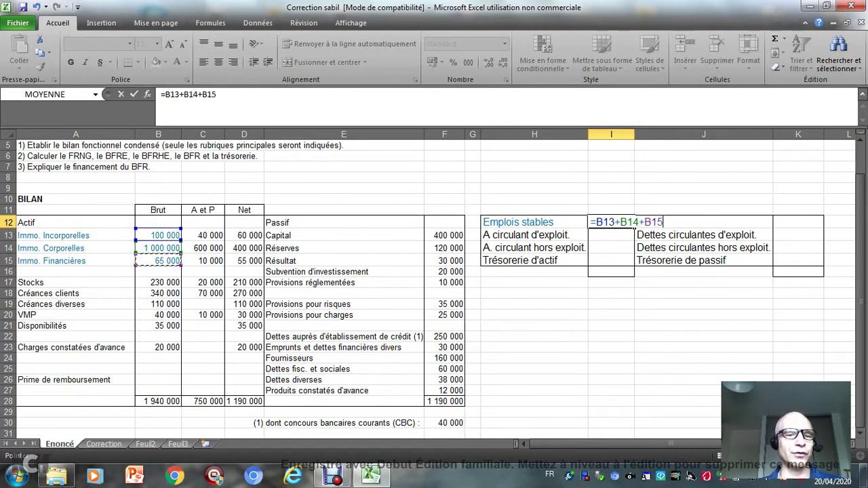
key(Return)
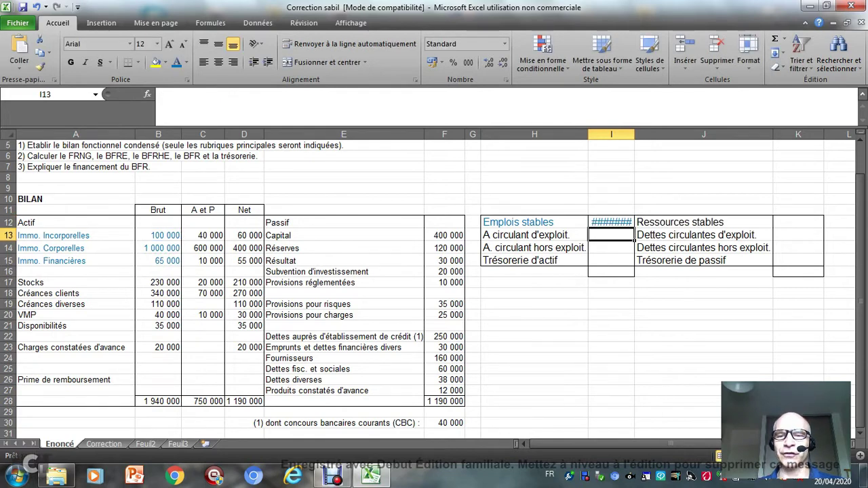
double_click(634, 133)
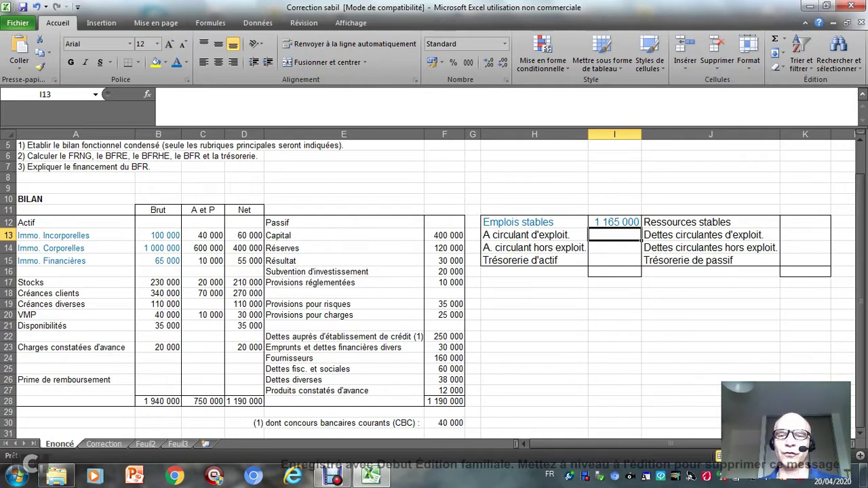
Color the text of the "A circulant d'exploit." row (H13:I13) standard green
drag(534, 235, 614, 235)
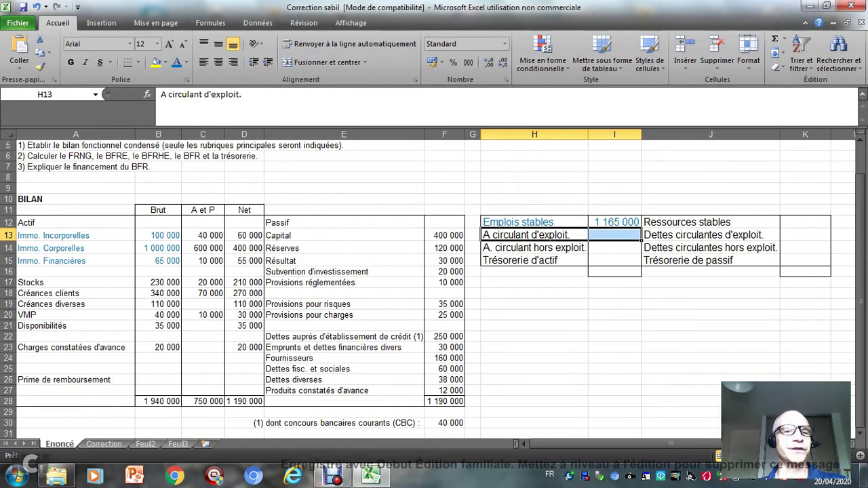
click(186, 62)
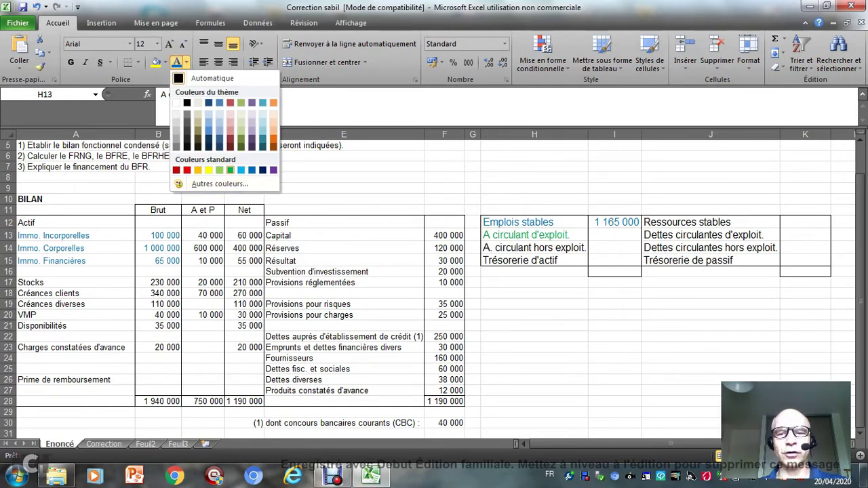
click(230, 169)
click(533, 380)
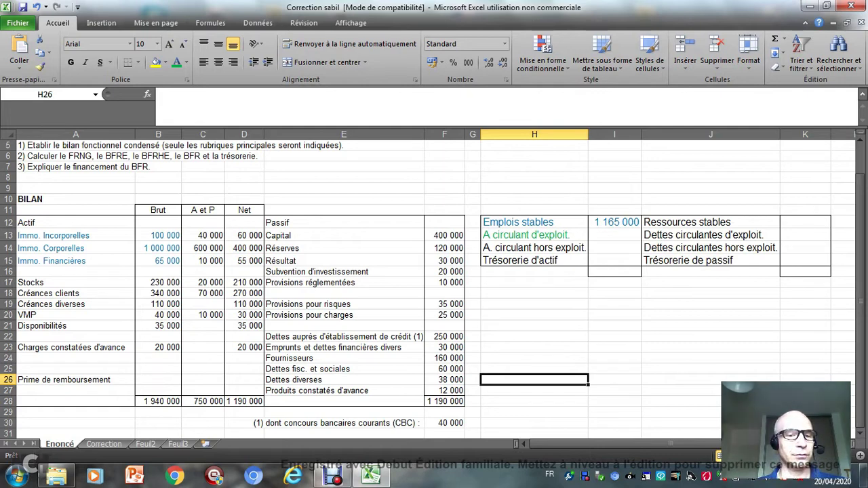
Apply the same green font to the labels and gross amounts of Stocks, Créances clients and Charges constatées d'avance
drag(34, 282, 163, 294)
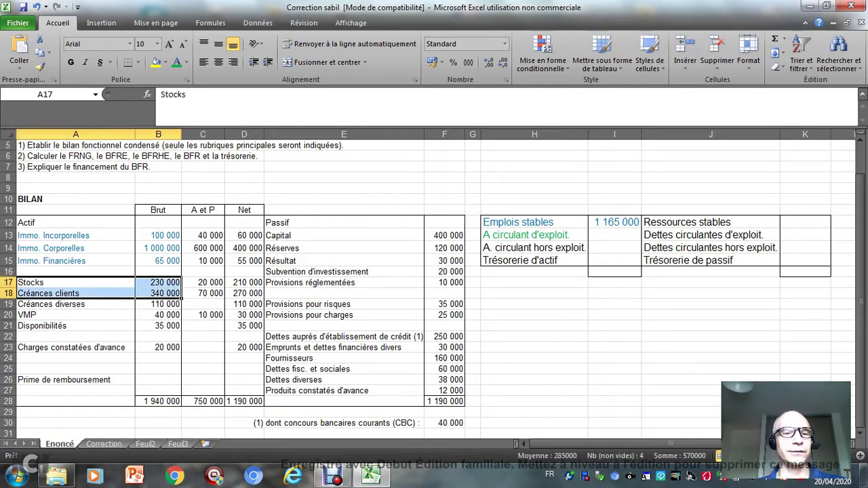
click(176, 61)
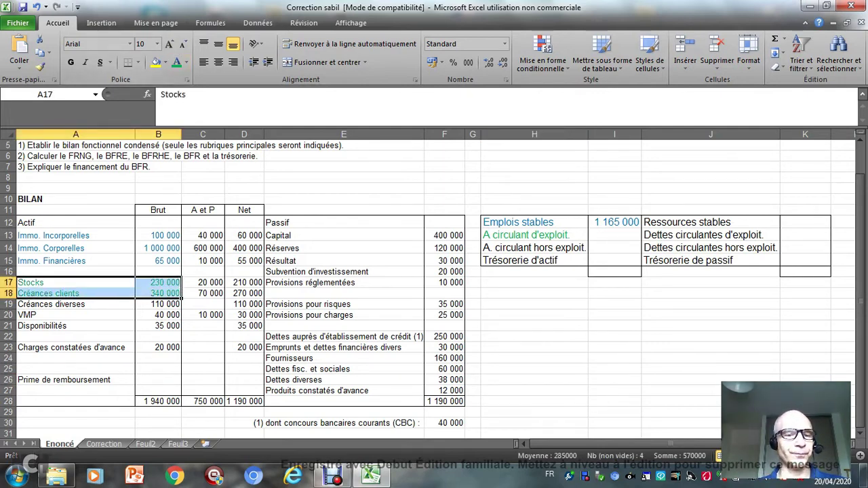
click(158, 303)
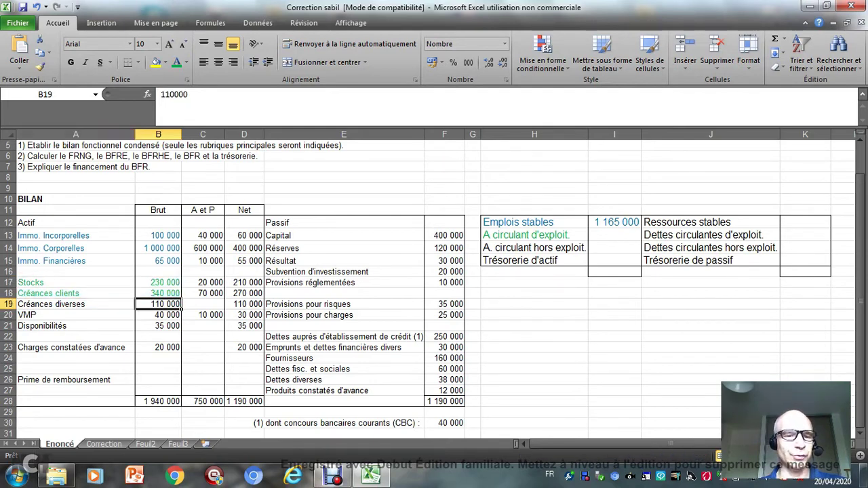
drag(75, 347, 159, 347)
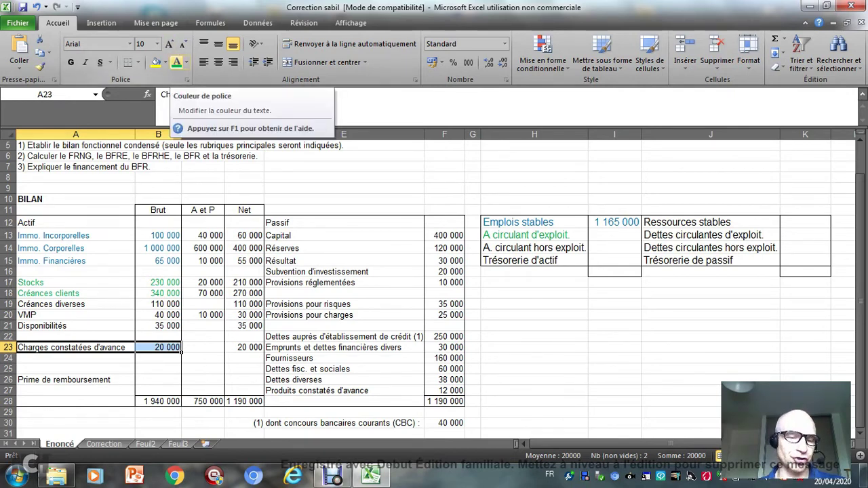
click(176, 62)
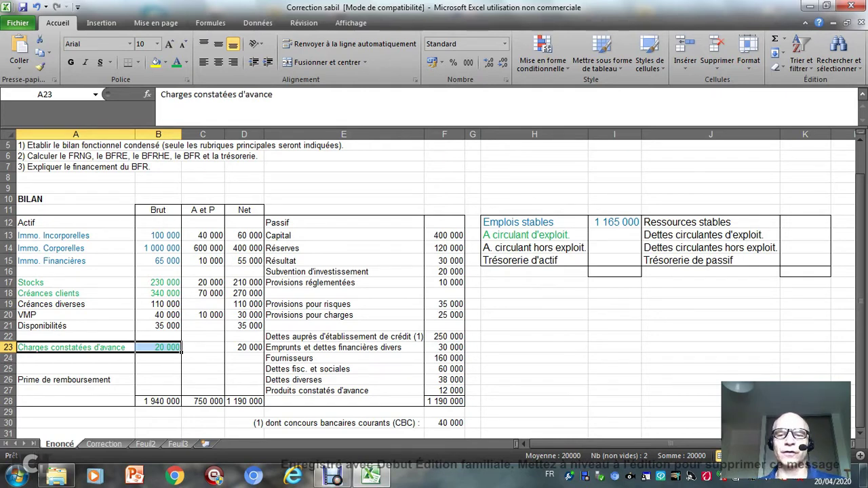
Calculate "A circulant d'exploit." in I13 with the formula =B17+B18+B23
click(637, 236)
text(=)
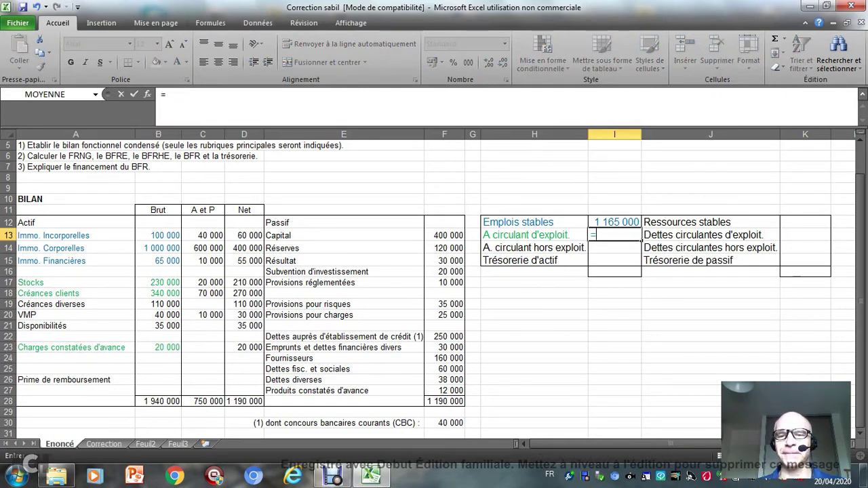
click(157, 282)
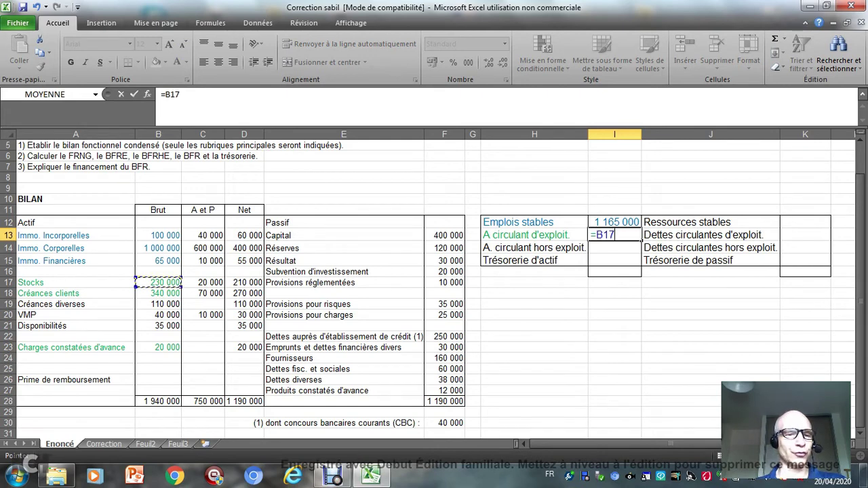
text(+)
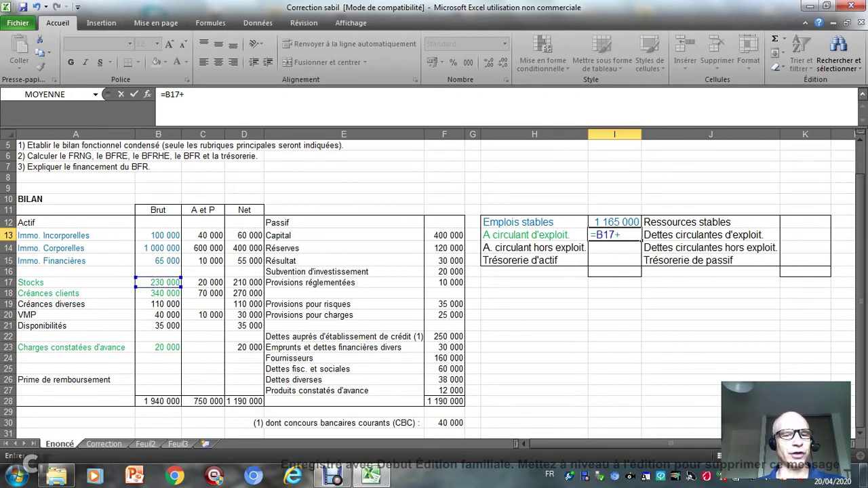
click(158, 293)
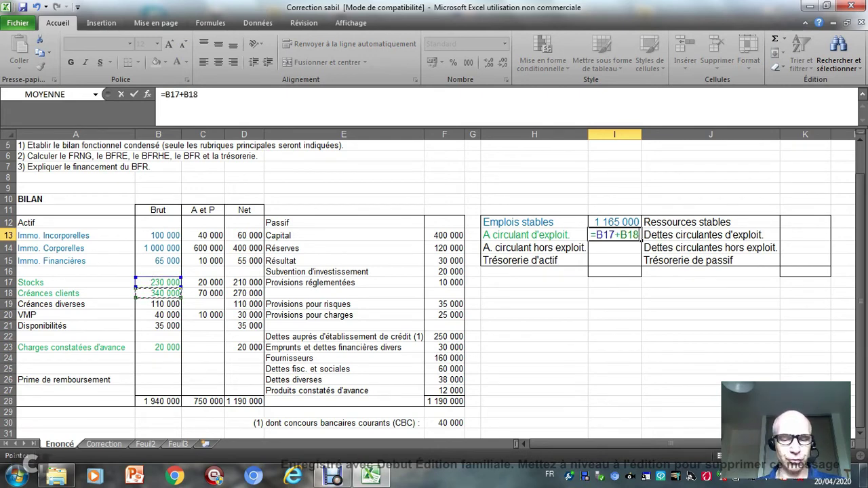
text(+)
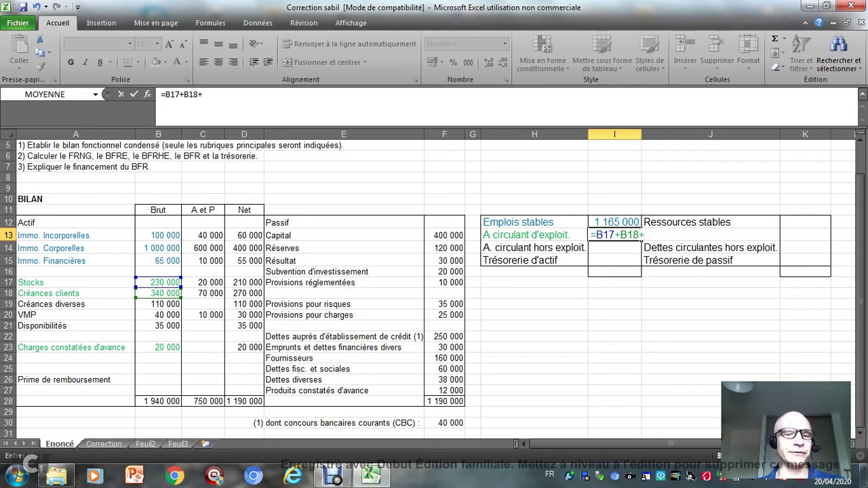
click(158, 347)
key(Return)
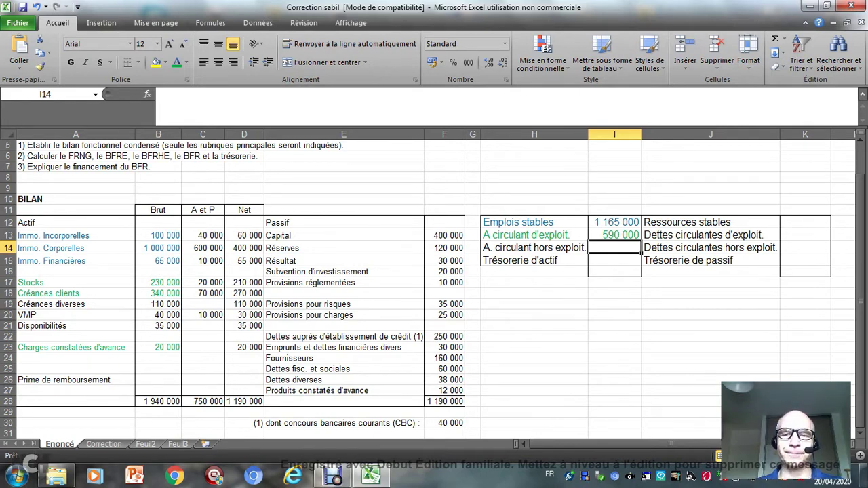
Color the "A. circulant hors exploit." row (H14:I14) and the Créances diverses and VMP lines (A19:B20) standard orange
drag(534, 248, 614, 247)
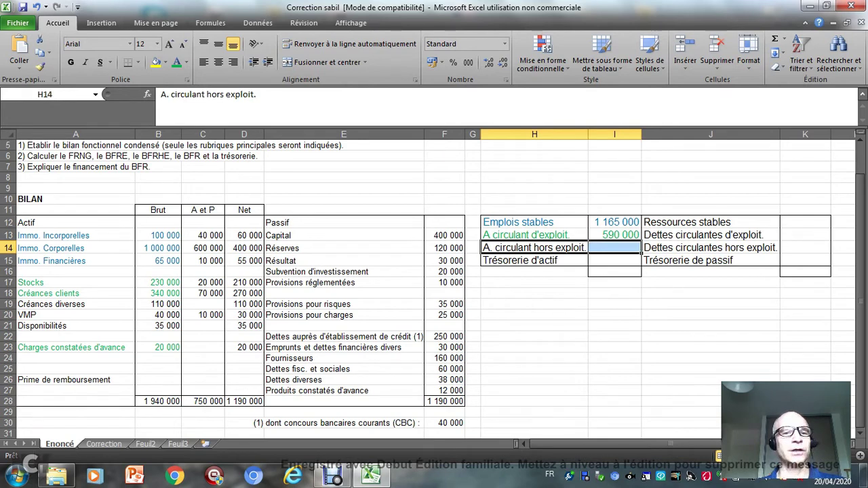
click(187, 63)
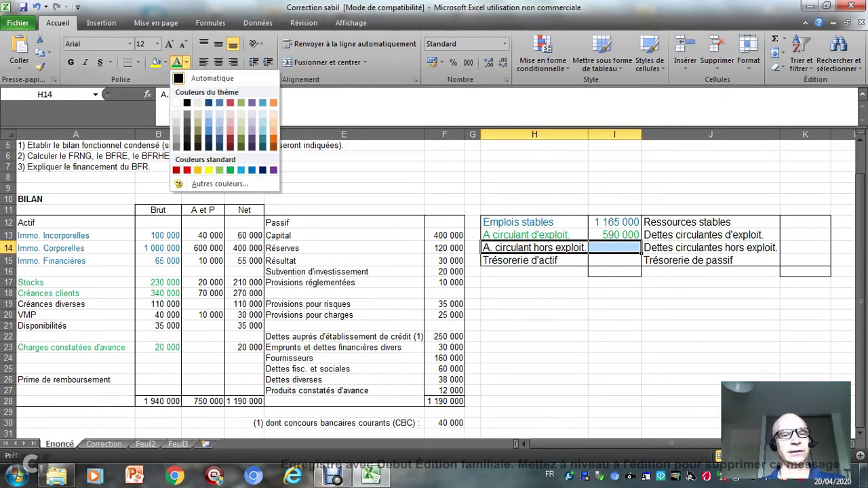
click(197, 169)
click(533, 358)
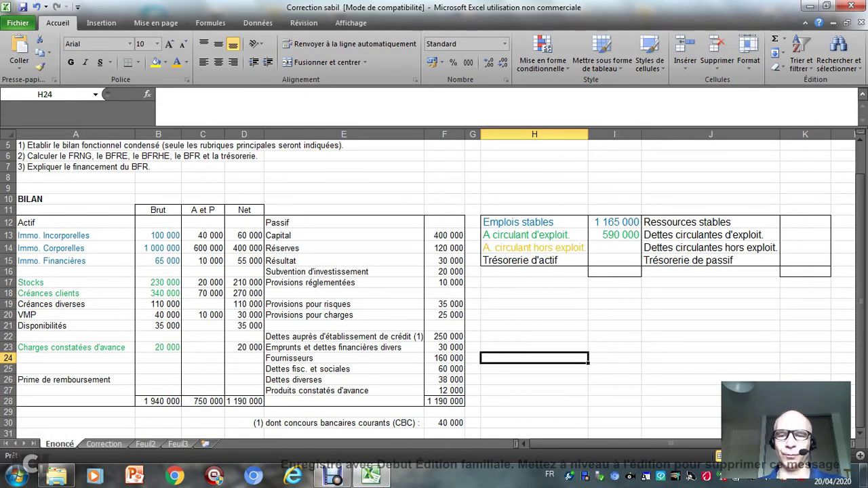
click(614, 247)
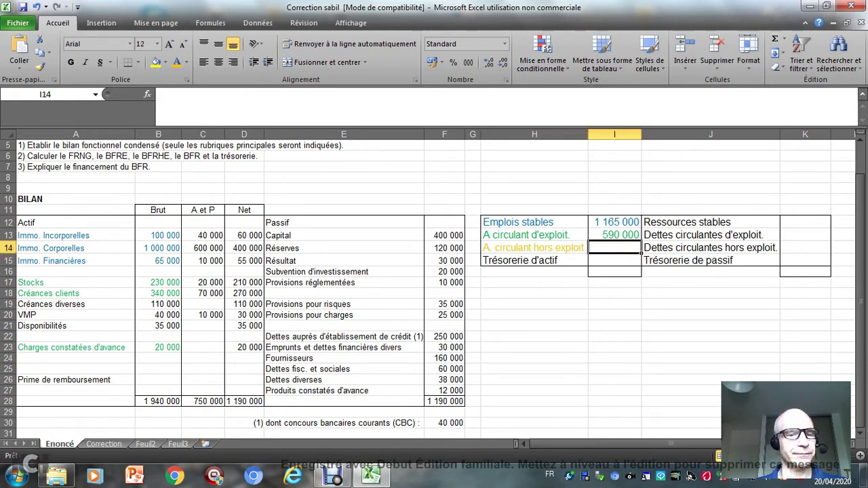
drag(75, 304, 158, 314)
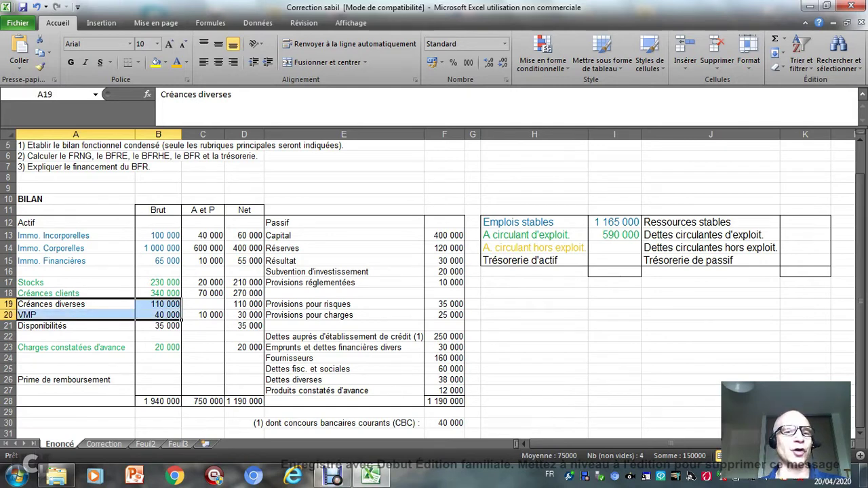
click(174, 61)
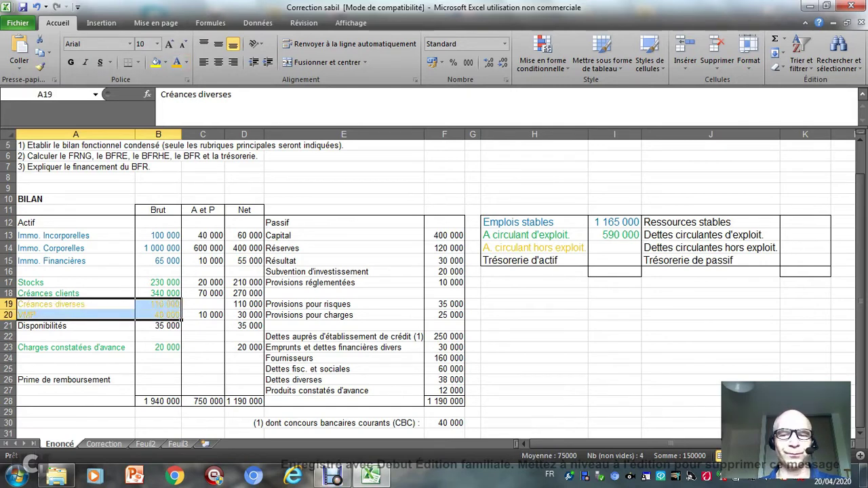
Calculate "A. circulant hors exploit." in I14 with the formula =B19+B20
click(613, 248)
text(=)
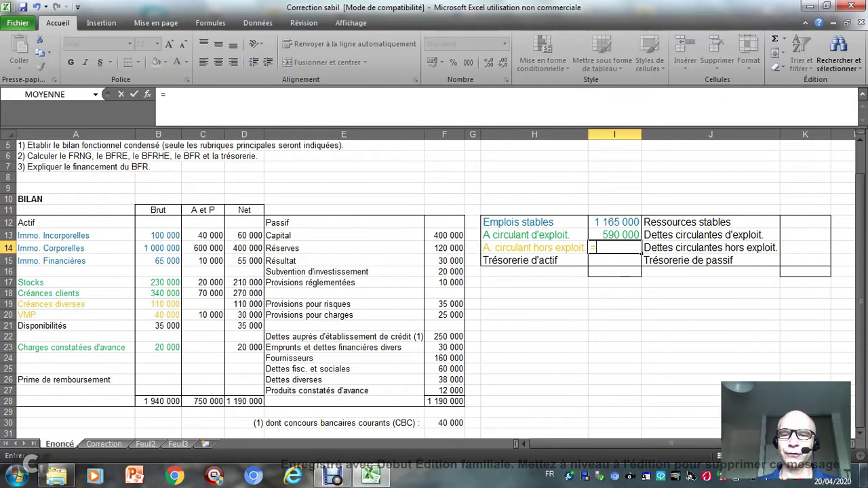
click(158, 303)
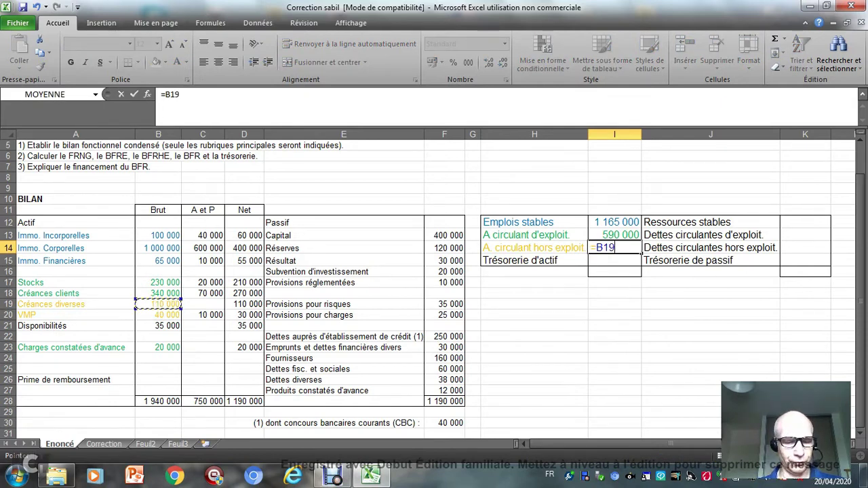
text(+)
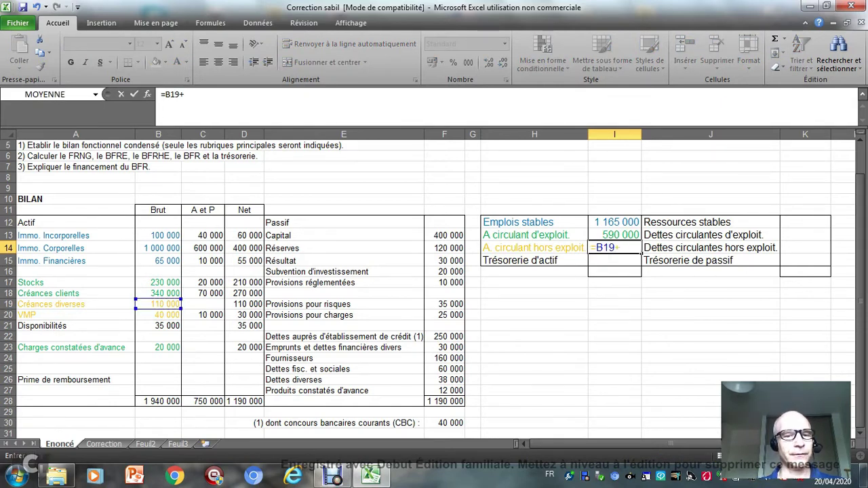
click(158, 315)
key(Return)
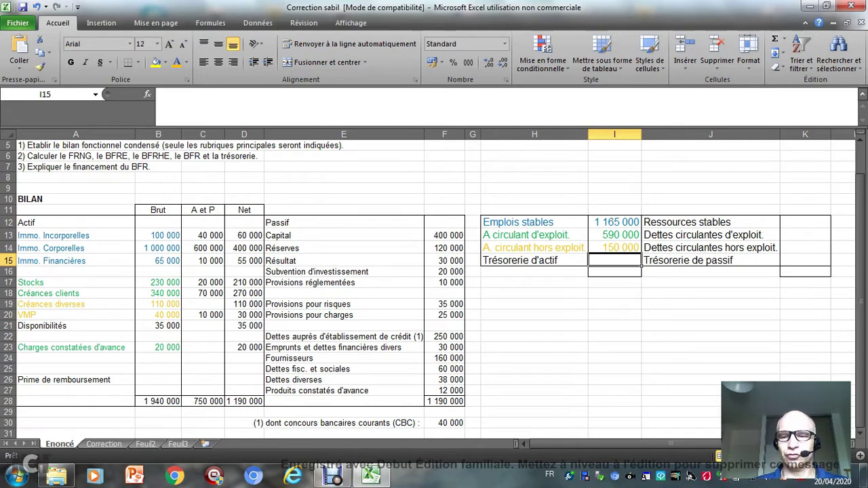
Fill in "Trésorerie d'actif" in I15 with the formula =B21, taking the gross Disponibilités amount
text(=)
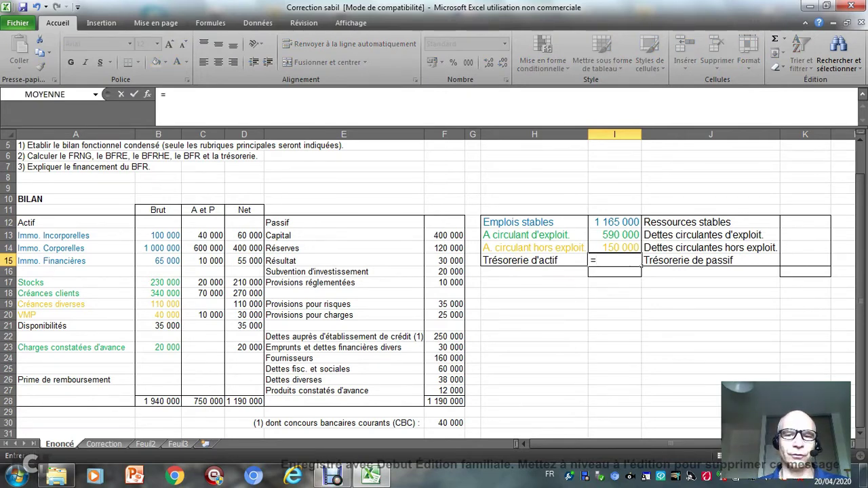
text(B21)
key(Return)
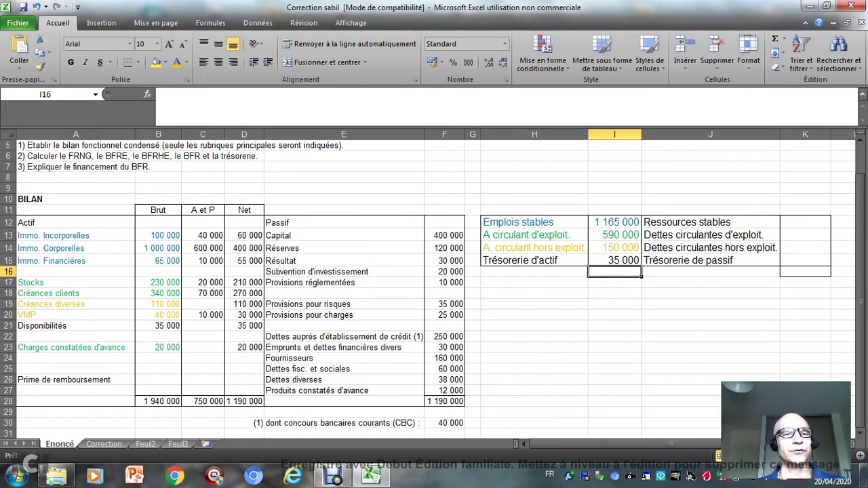
Total the asset side in I16 with =SOMME(I12:I15) and check it against the gross total in B28
click(210, 23)
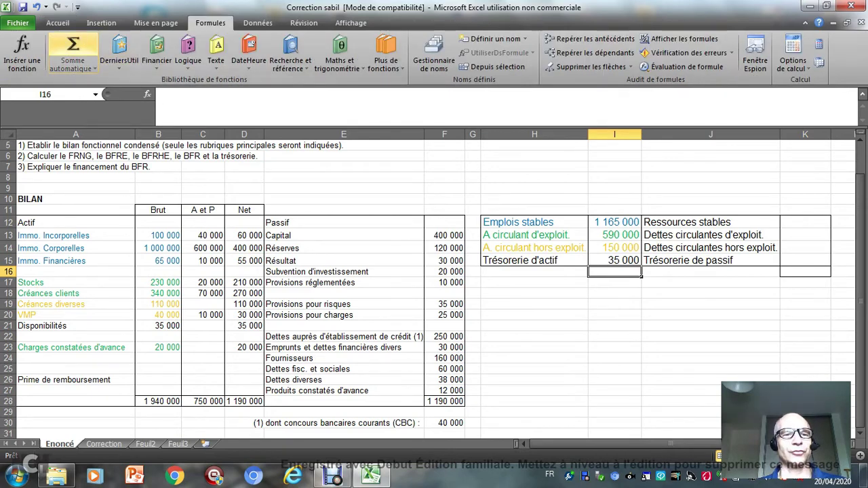
click(74, 44)
key(Return)
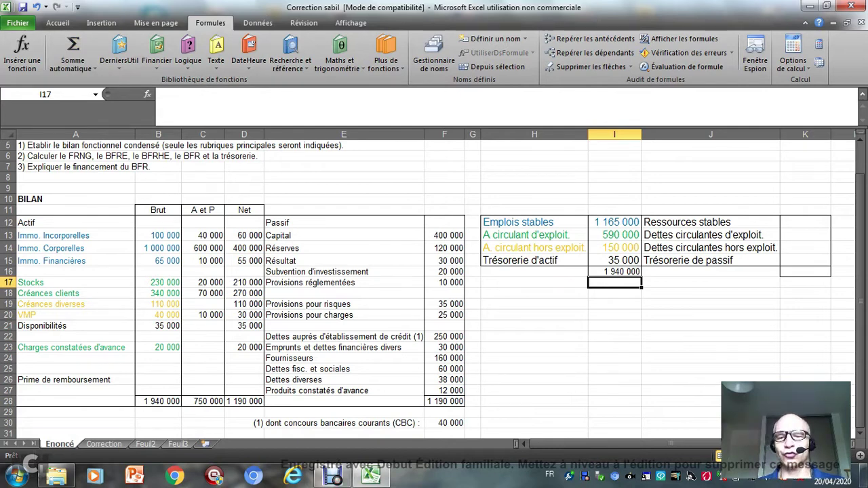
click(614, 271)
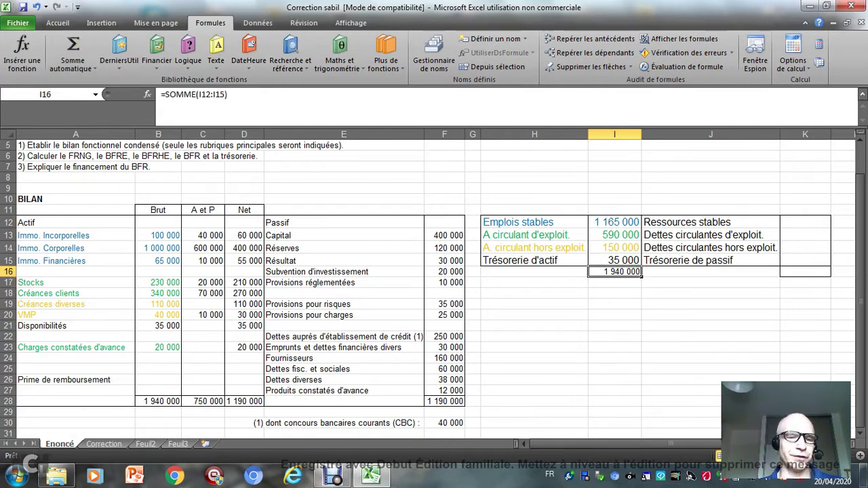
click(158, 400)
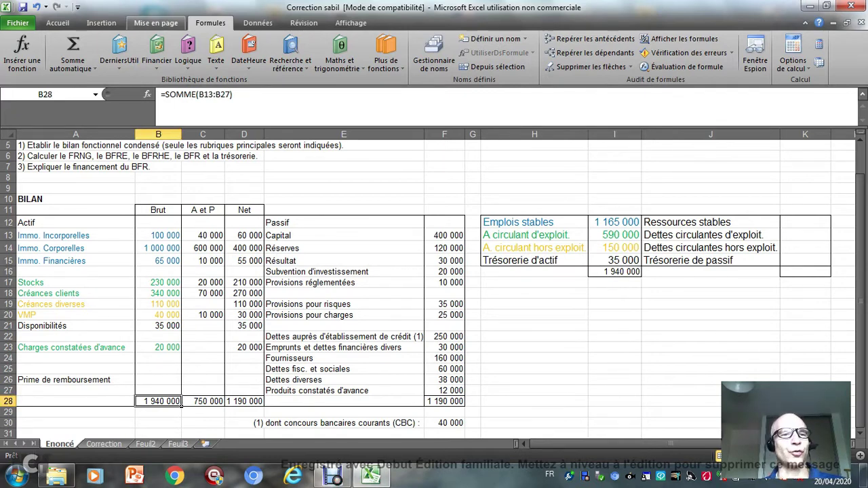
Color the text of the "Ressources stables" row (J12:K12) red
click(57, 23)
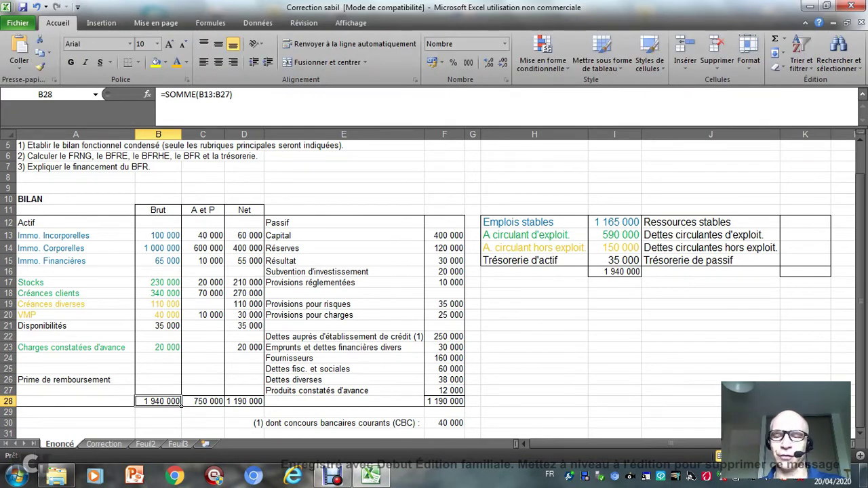
drag(678, 222, 805, 222)
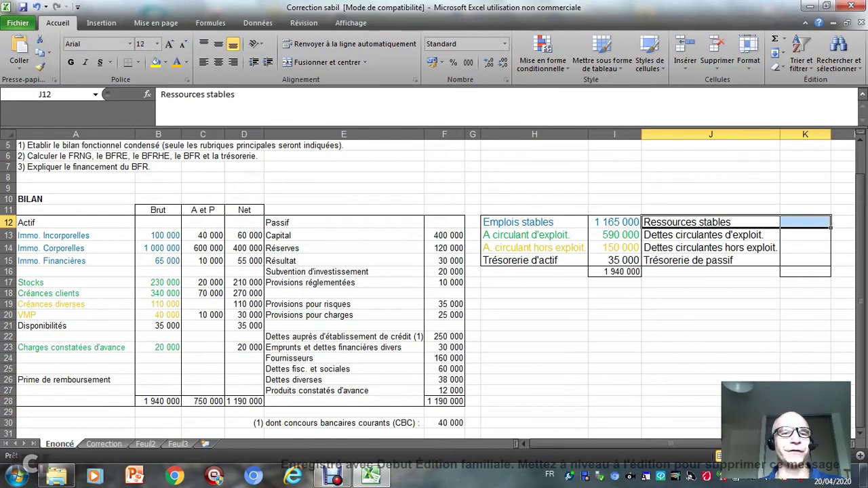
click(186, 62)
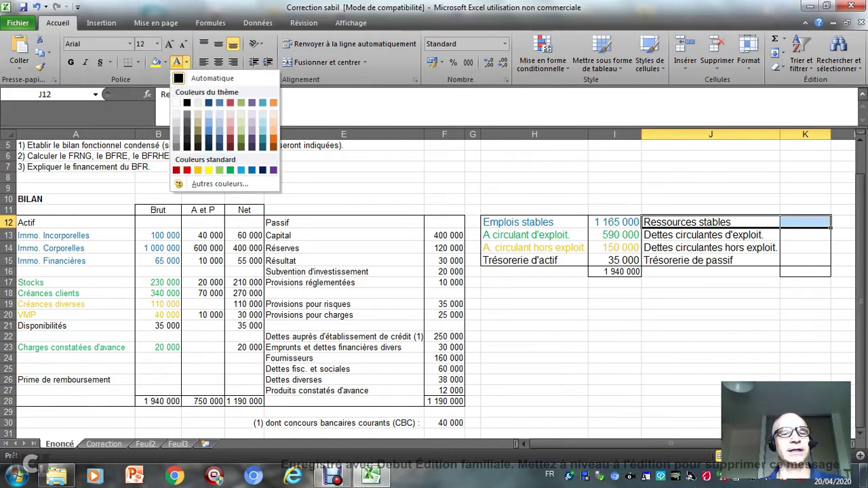
click(186, 169)
click(710, 325)
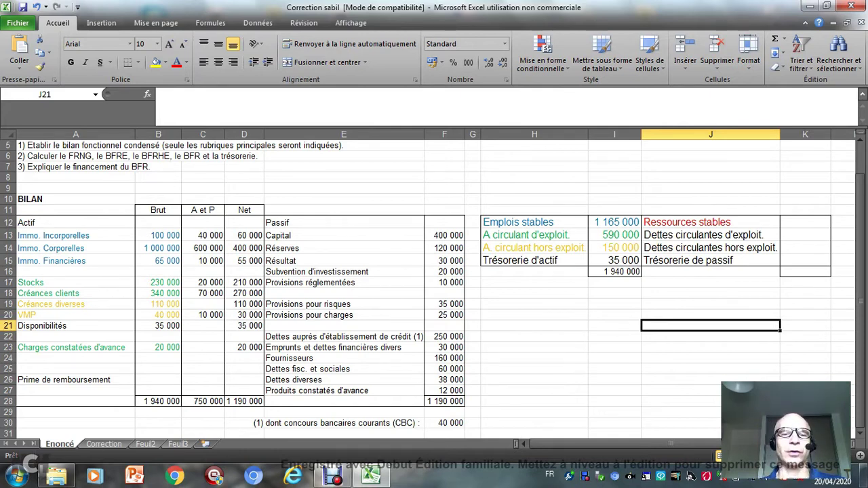
Apply the same red font to the lines Capital to Provisions réglementées (E13:F17) and to the risk and charge provisions (E19:F20)
drag(343, 235, 444, 282)
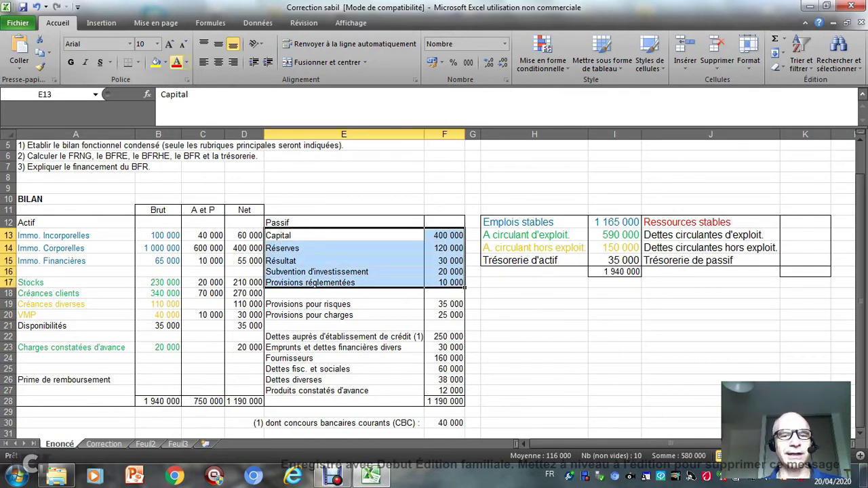
click(177, 62)
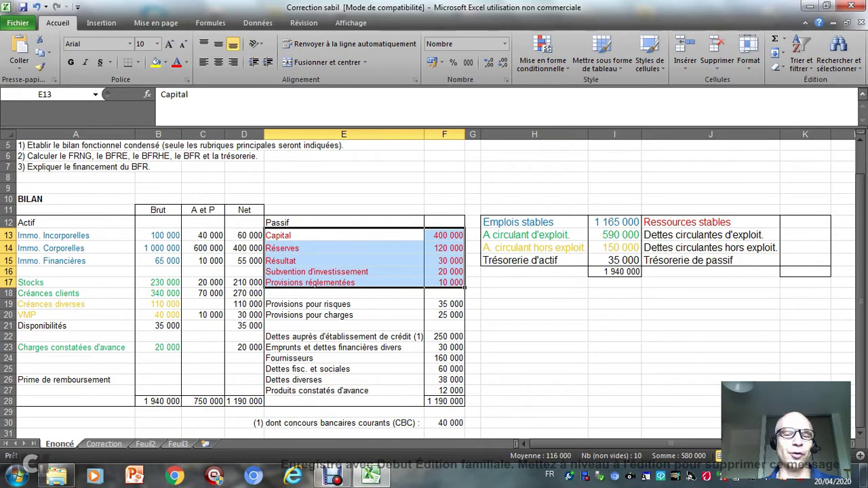
click(534, 337)
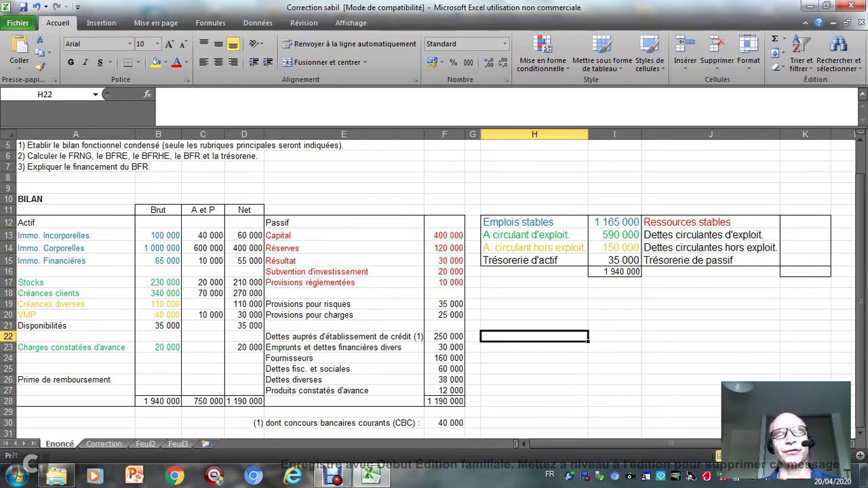
drag(305, 304, 447, 316)
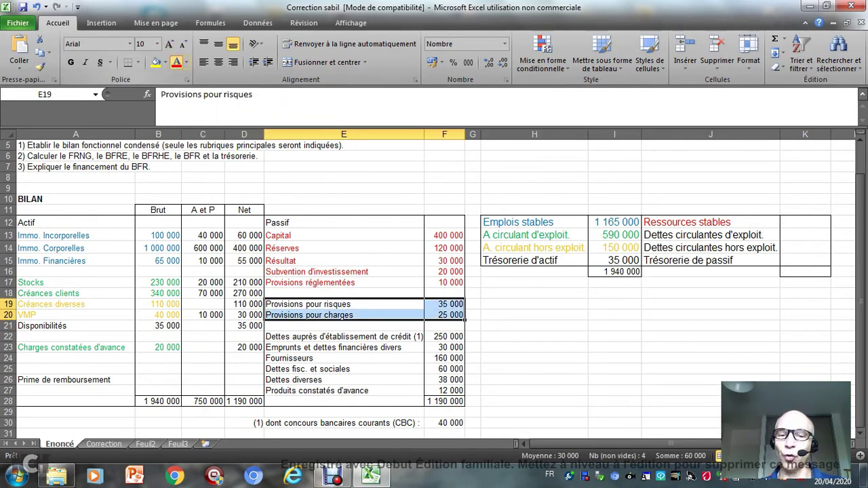
click(176, 62)
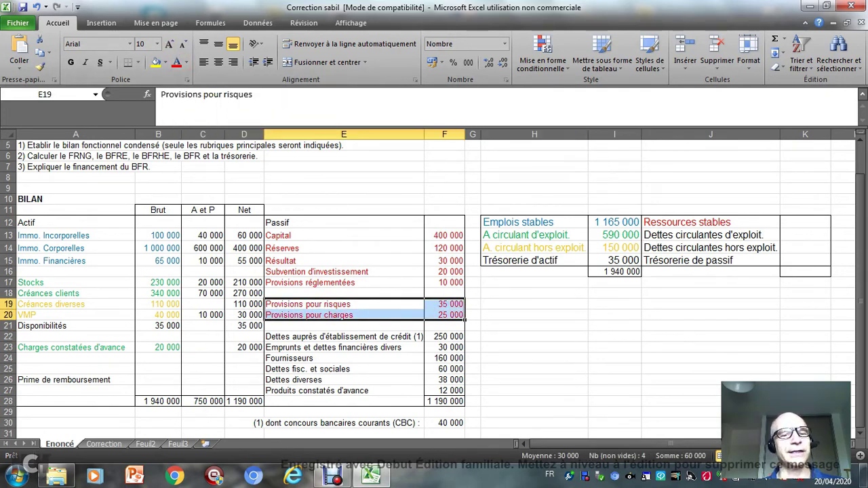
Color the "A et P" header in C11 and its column total in C28 in the same red
click(224, 211)
click(177, 61)
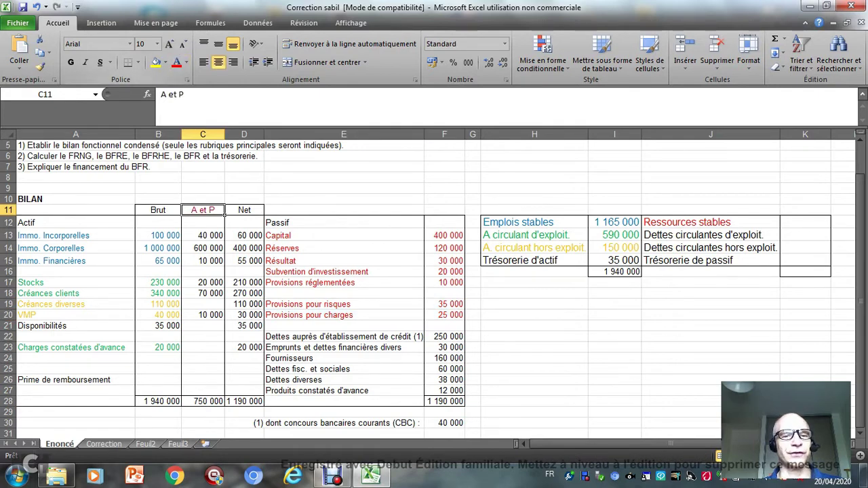
click(222, 402)
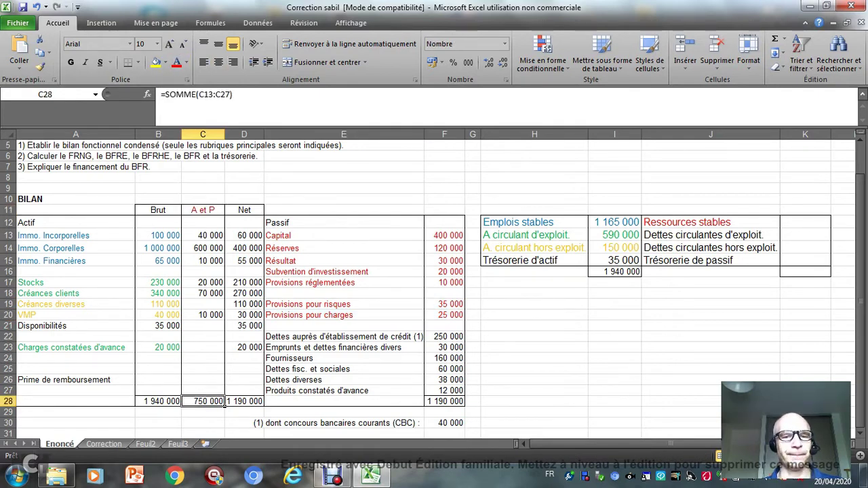
click(176, 62)
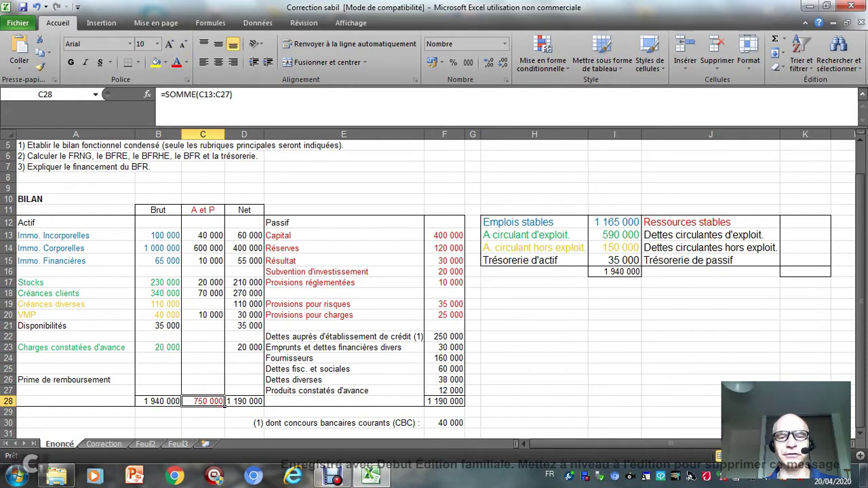
click(535, 369)
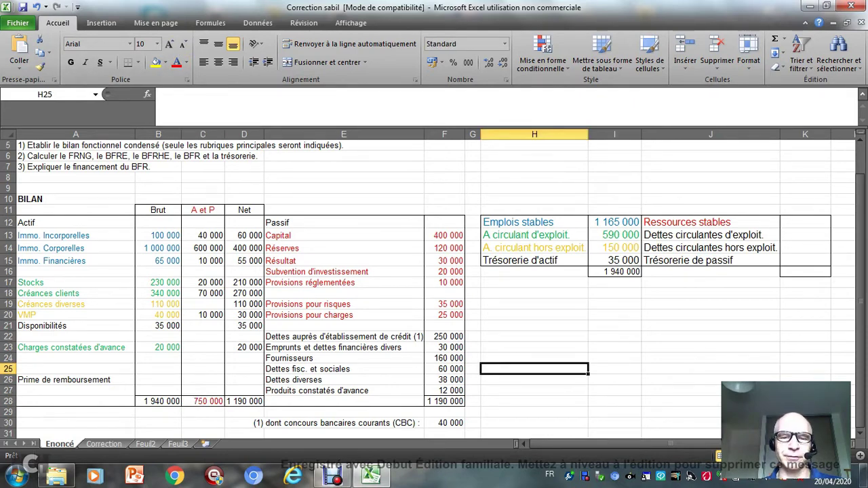
Apply the red font to the bank debt and "Emprunts et dettes financières divers" lines (E22:F23)
drag(343, 336, 444, 347)
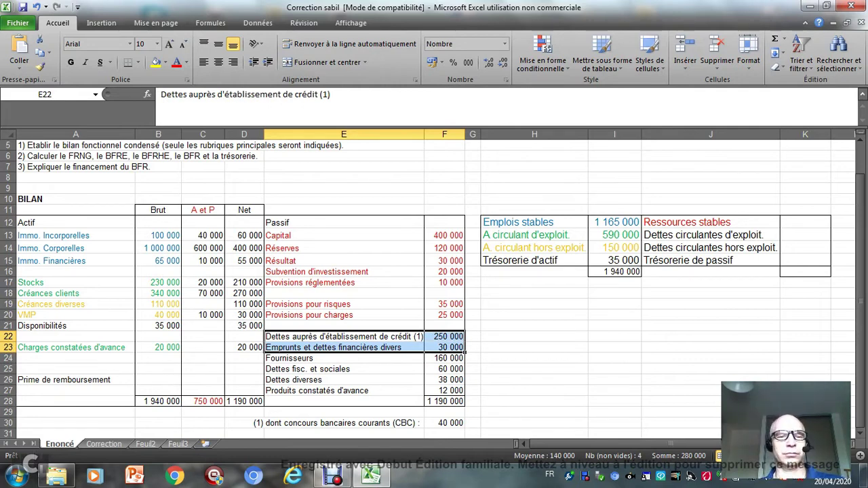
click(175, 62)
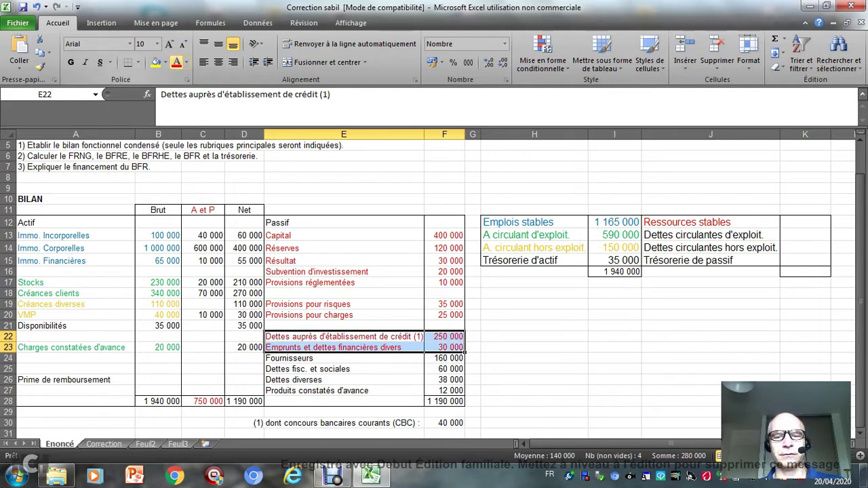
click(343, 336)
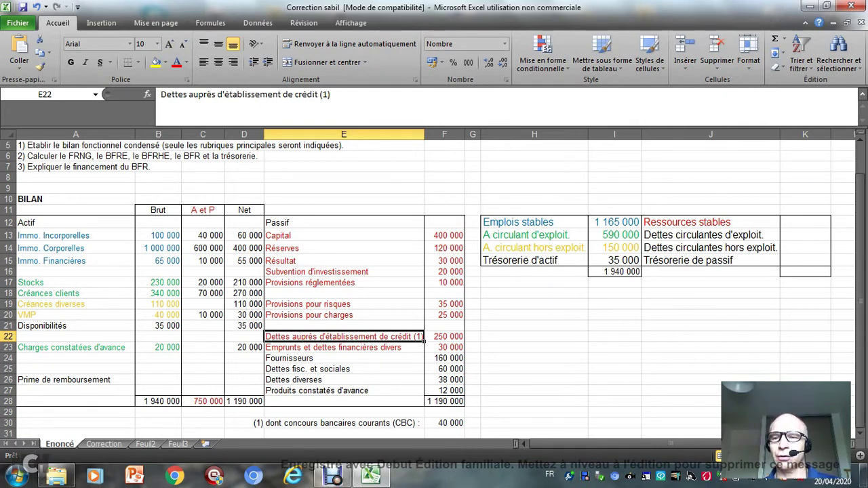
Start the "Ressources stables" formula in K12 by adding the Capital to Provisions réglementées amounts: =F13+F14+F15+F16+F17
click(804, 221)
text(=)
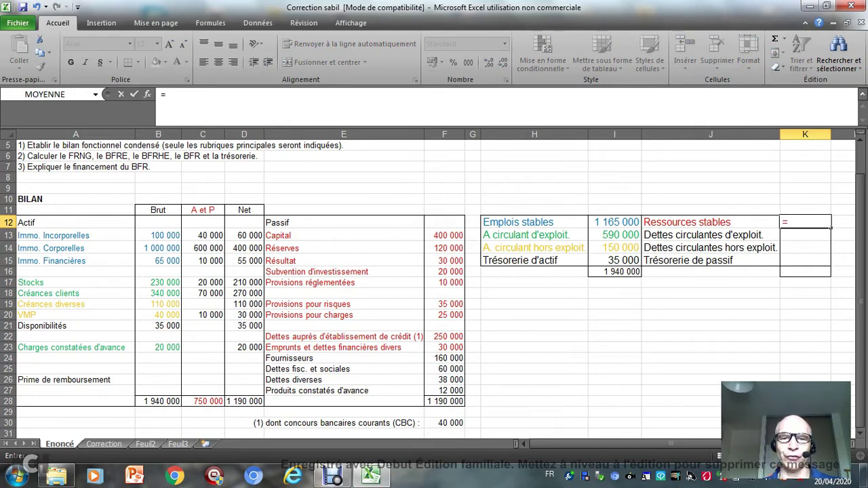
click(444, 235)
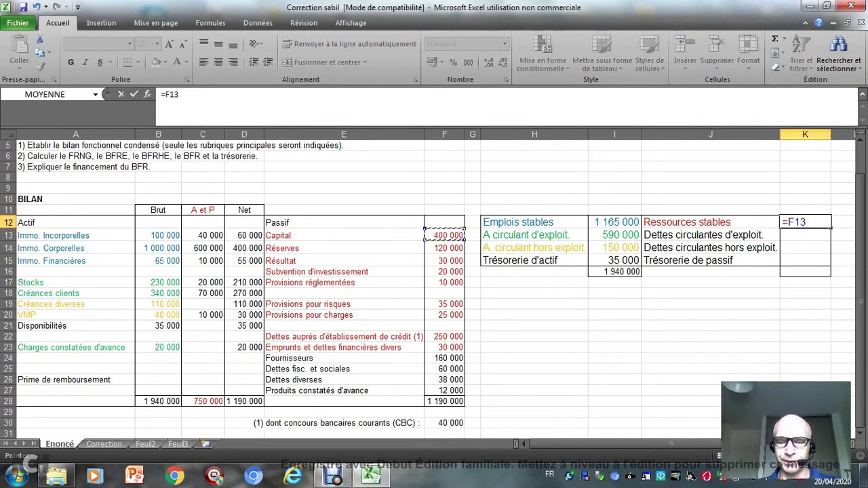
text(+)
click(444, 248)
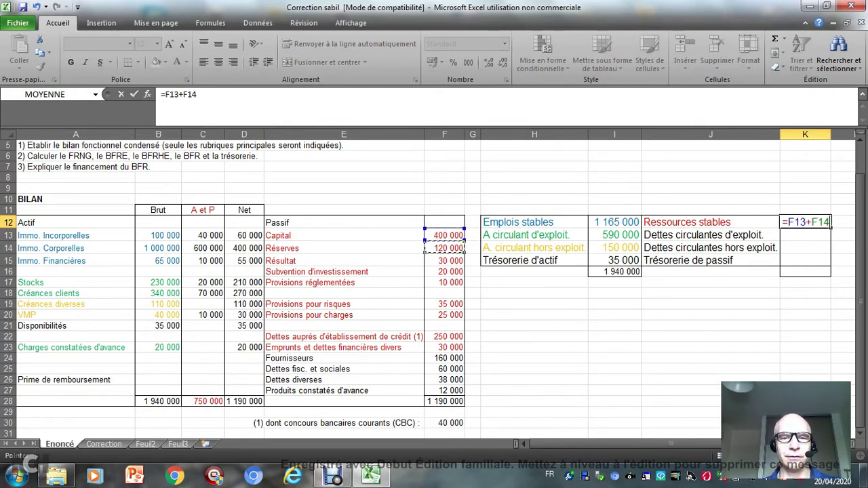
text(+)
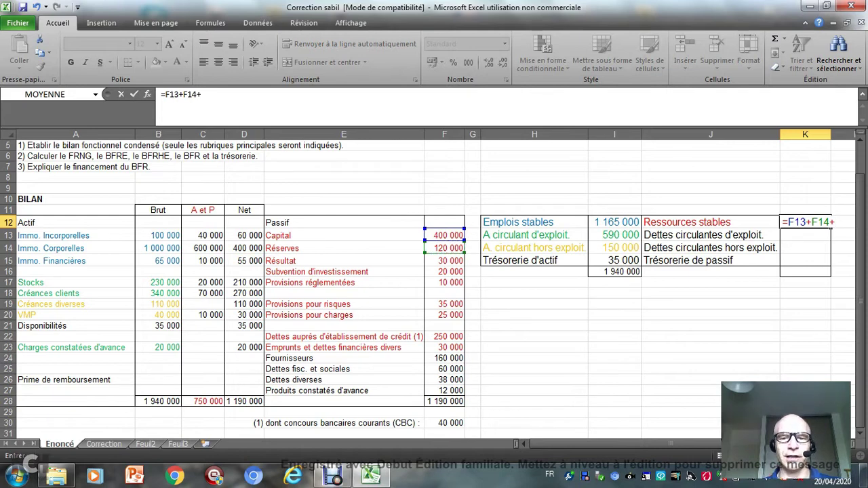
click(444, 260)
text(+)
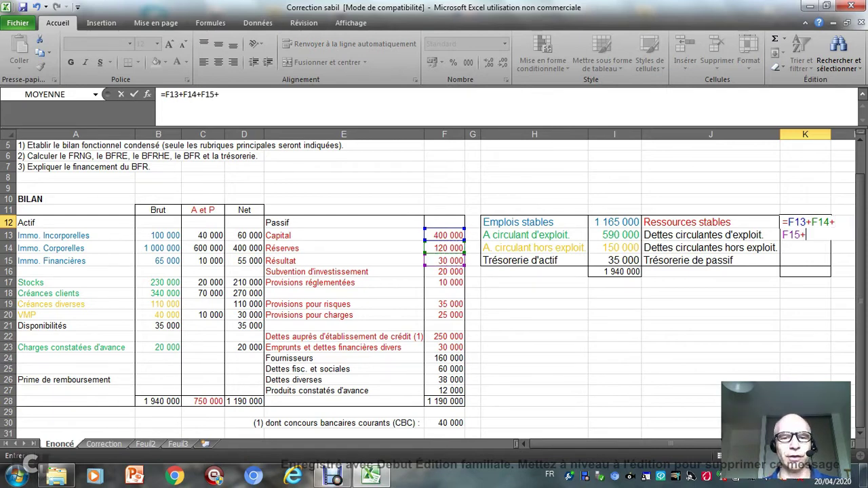
click(444, 271)
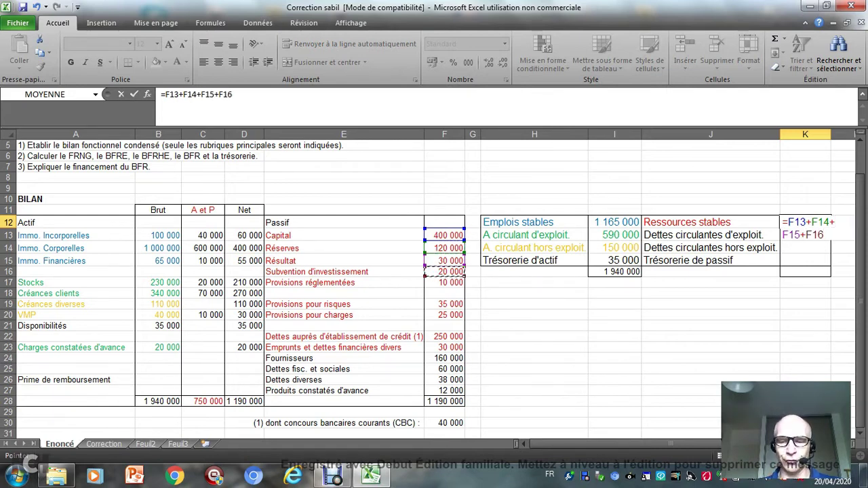
text(+)
click(444, 282)
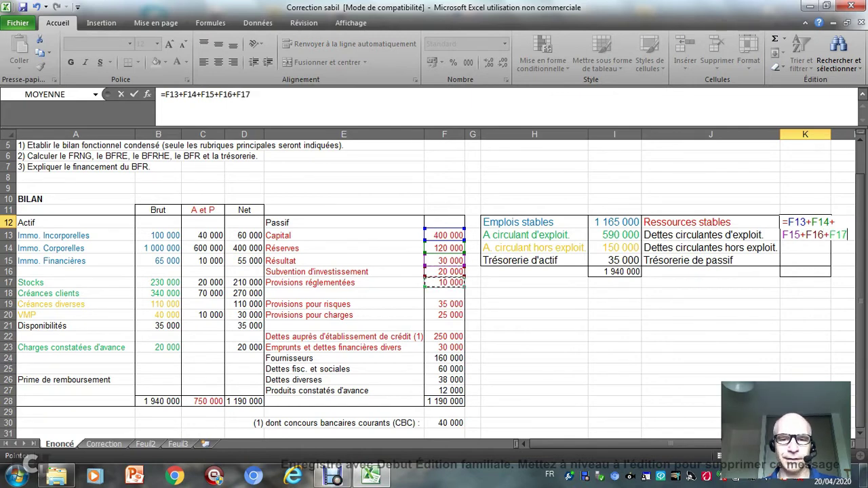
Extend the K12 formula with the provisions for risks and charges (F19, F20) and the "A et P" total (C28)
text(+)
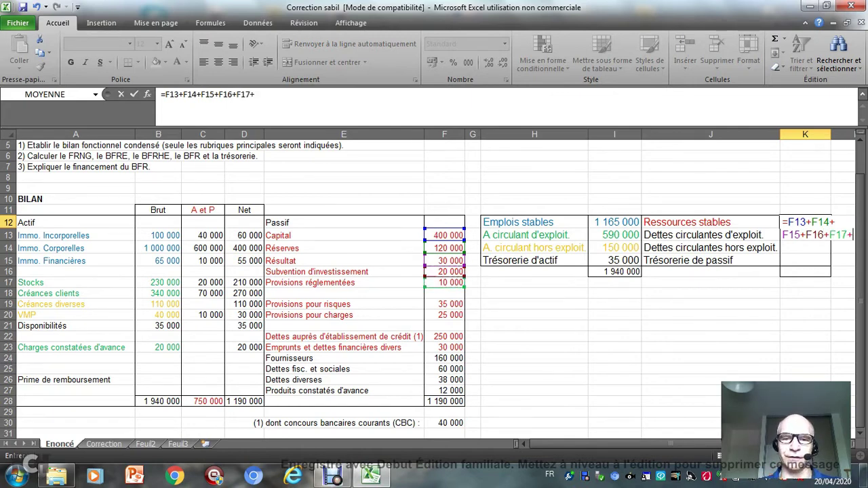
click(444, 303)
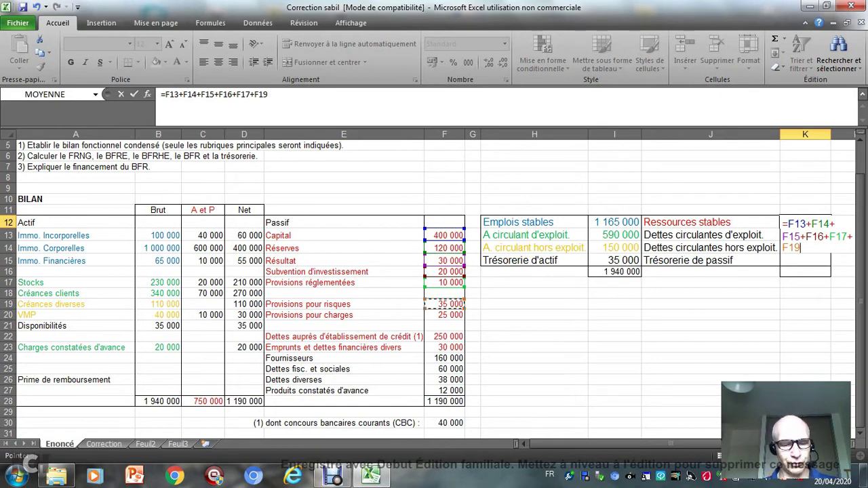
text(+)
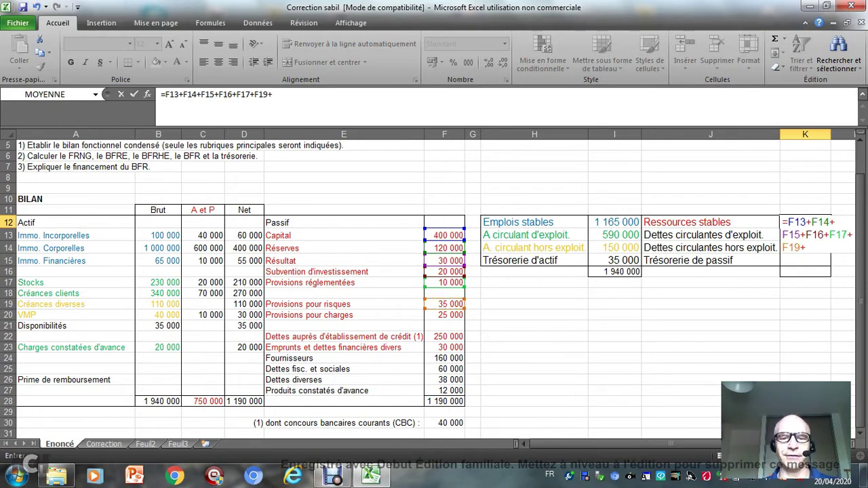
click(444, 314)
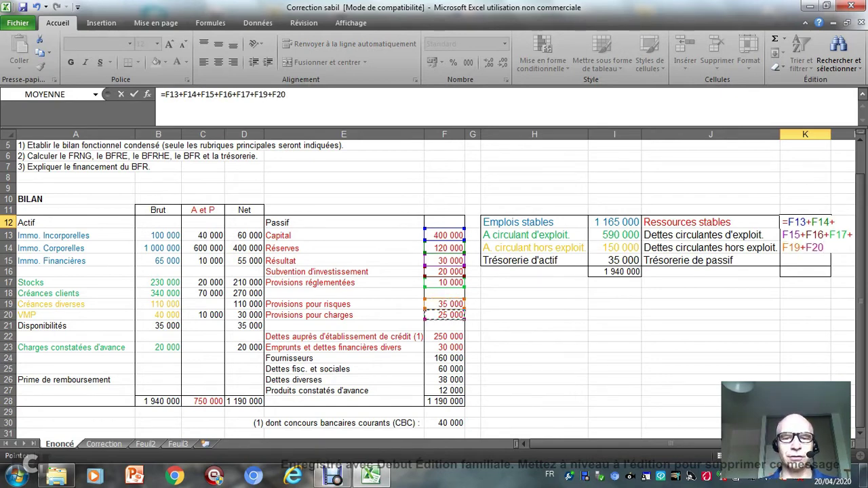
text(+)
click(202, 401)
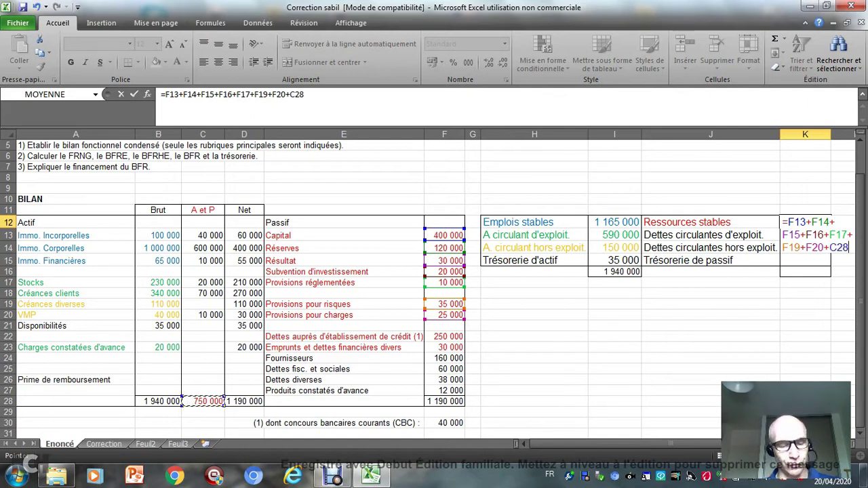
Complete the K12 formula with the bank debt less the CBC and the other borrowings: +F22-F30+F23
text(+)
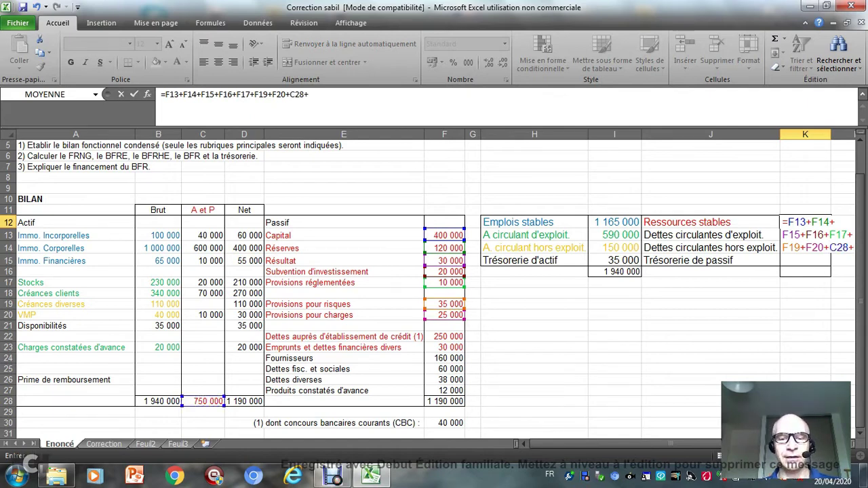
click(444, 336)
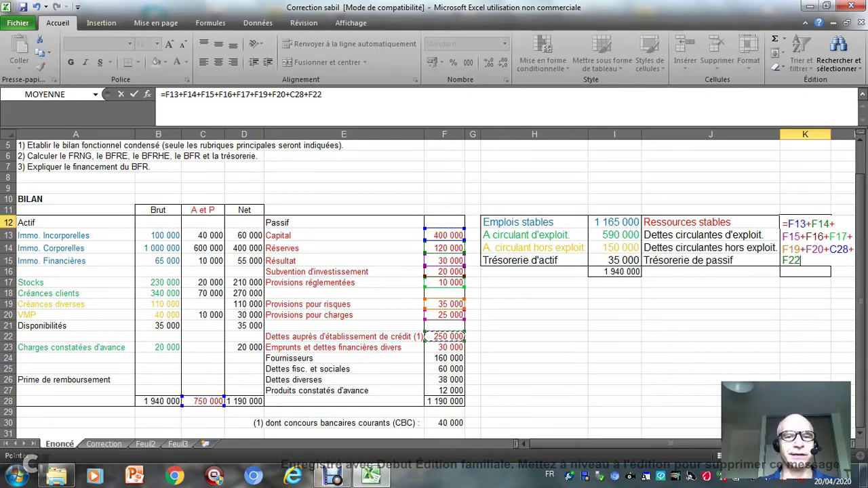
text(-)
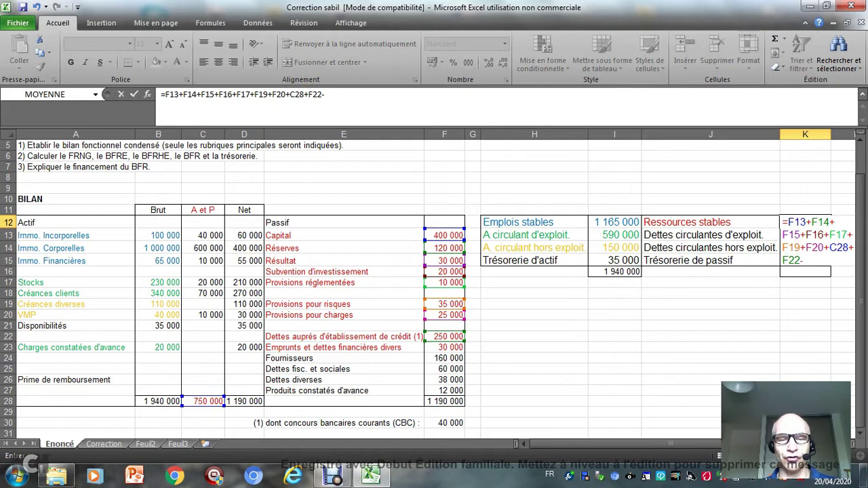
click(444, 422)
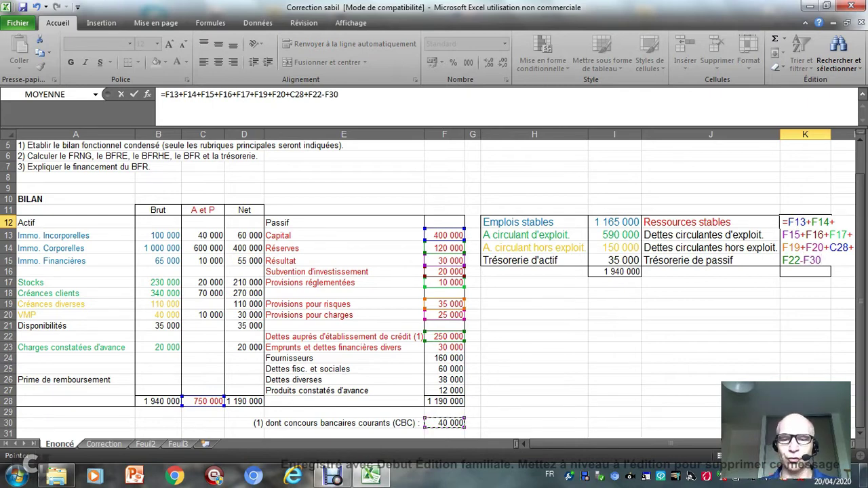
text(+)
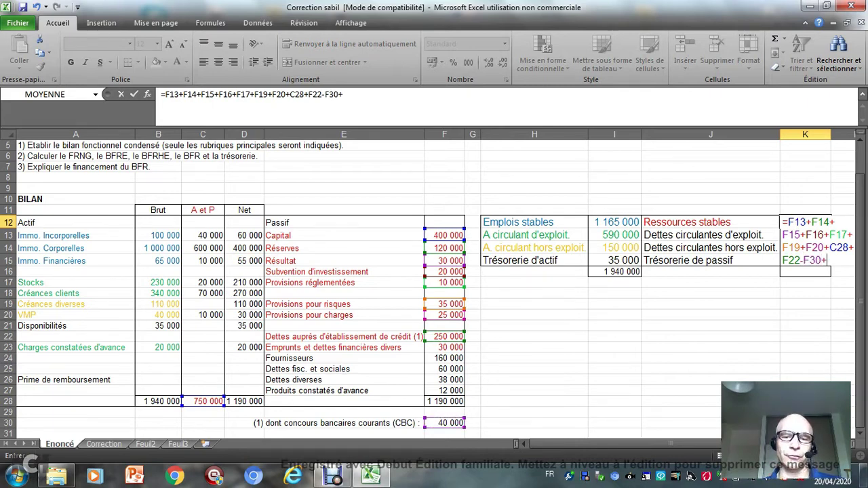
click(444, 347)
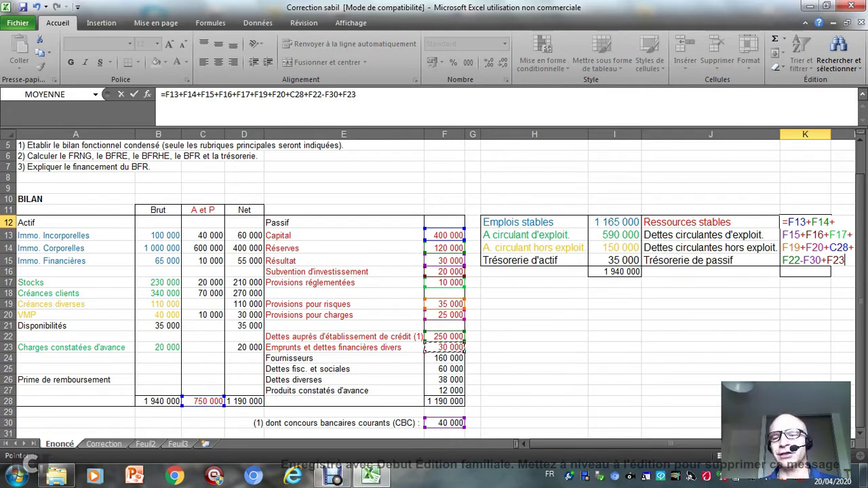
key(Return)
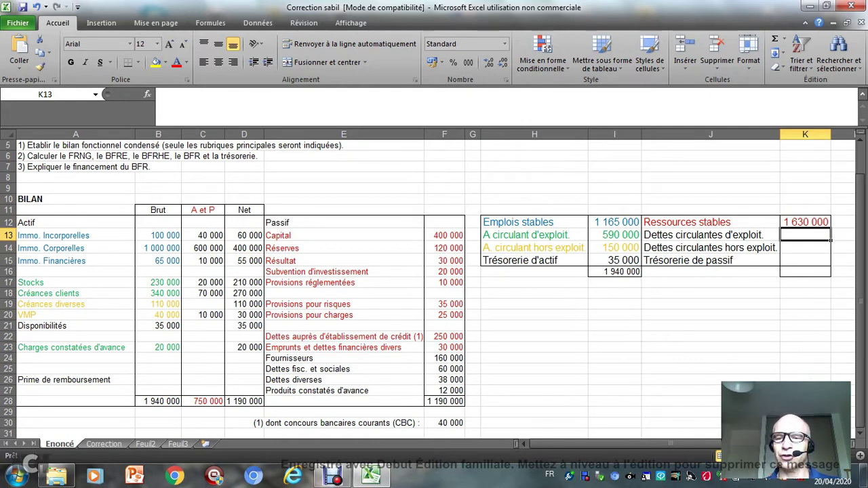
Link "Trésorerie de passif" in K15 to the bank overdraft (CBC) amount with =F30
click(804, 260)
text(=)
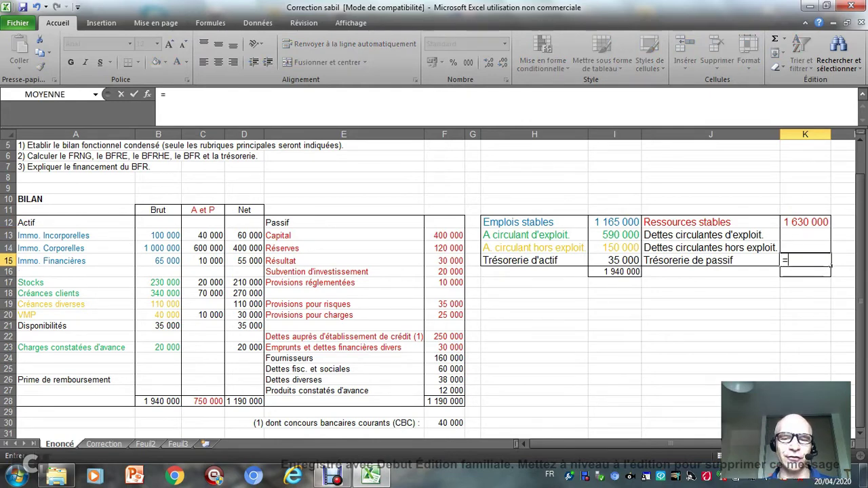
click(444, 422)
key(Return)
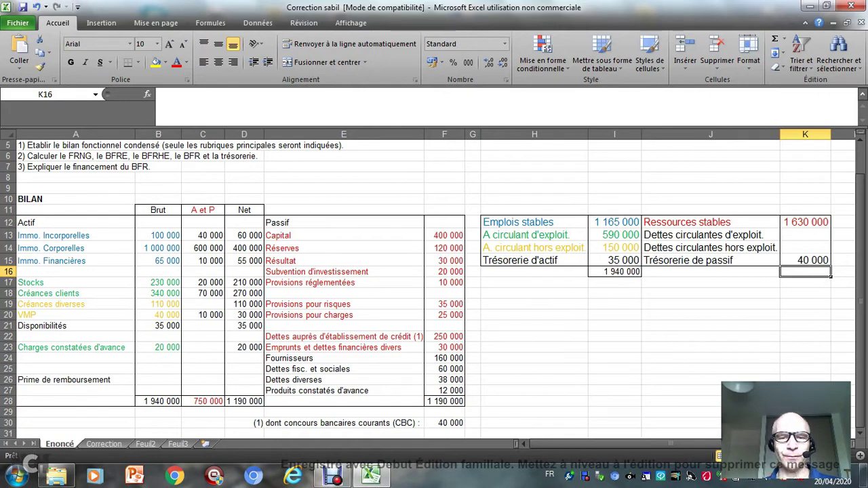
Color the text of the "Dettes circulantes d'exploit." row (J13:K13) green
click(805, 234)
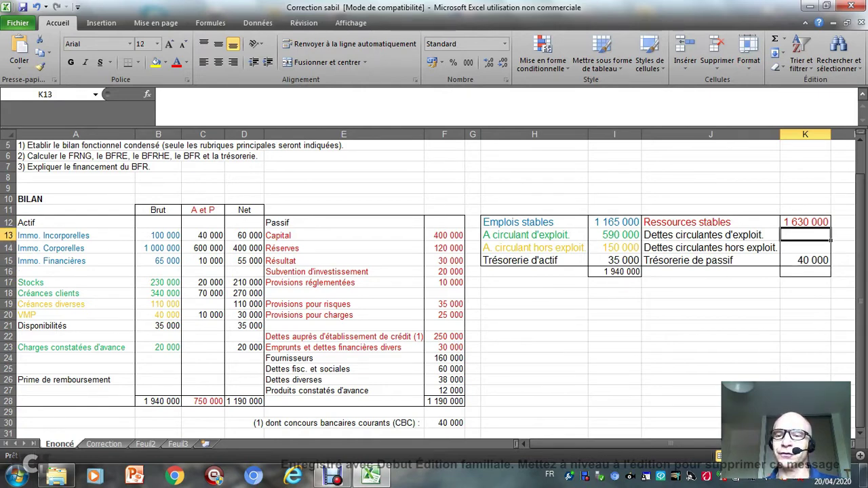
drag(710, 234, 805, 234)
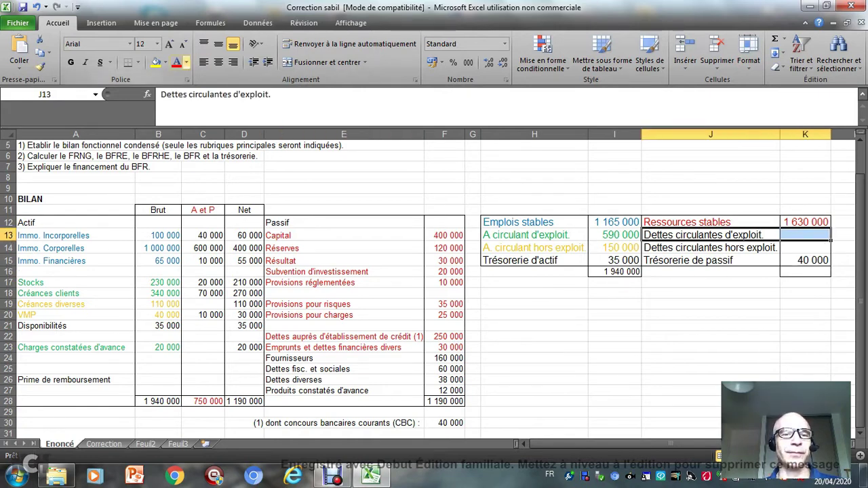
click(187, 62)
click(229, 169)
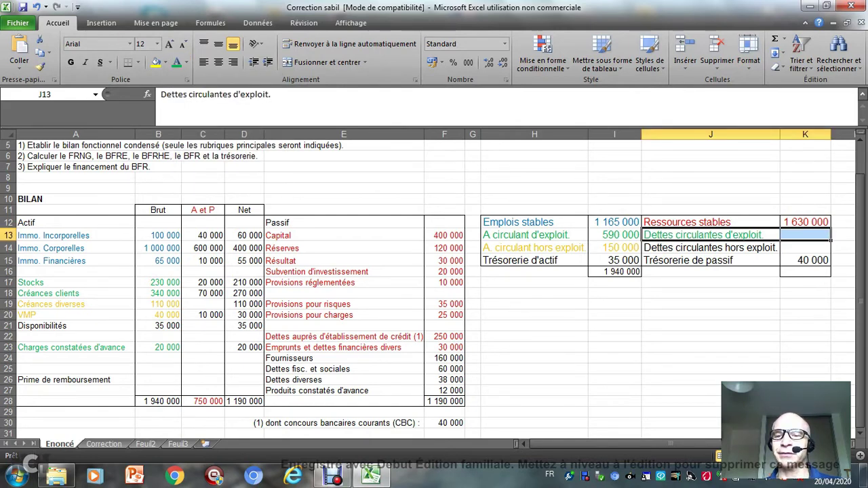
click(681, 390)
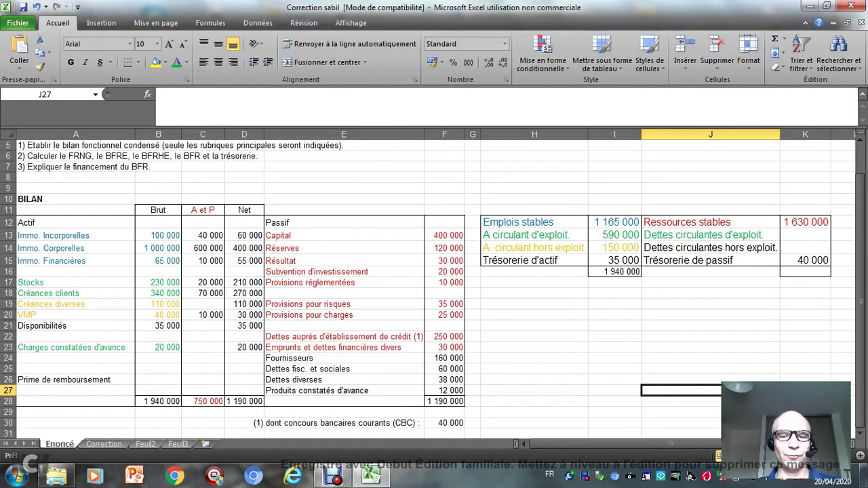
Apply the same green font to the Fournisseurs and "Dettes fisc. et sociales" lines (E24:F25) and to "Produits constatés d'avance" (E27:F27)
drag(344, 358, 444, 369)
click(176, 62)
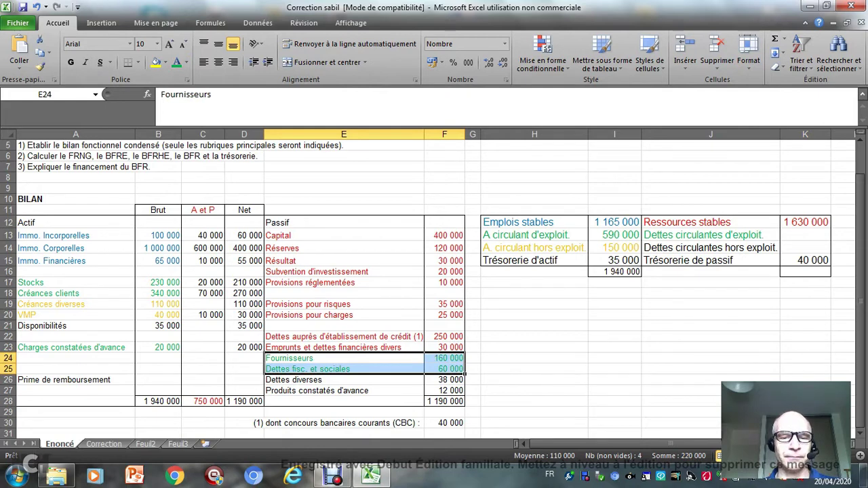
drag(344, 391, 444, 390)
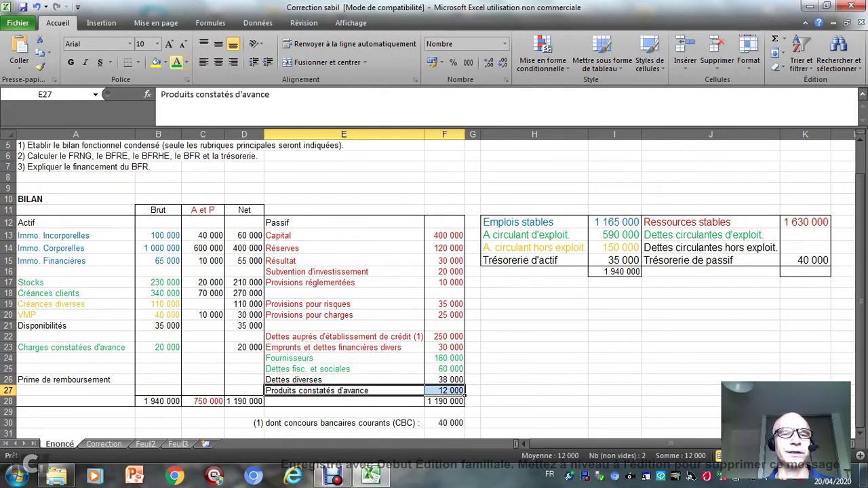
click(175, 61)
click(534, 391)
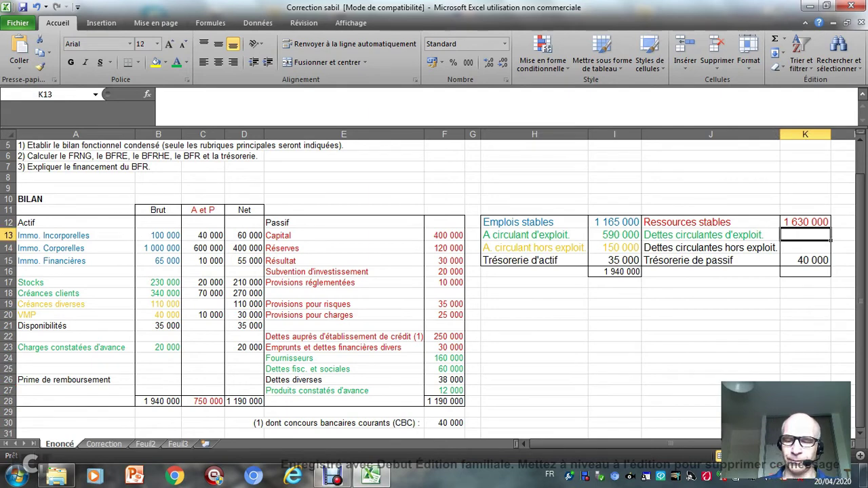
Sum the green liability amounts for "Dettes circulantes d'exploit." in K13 with =F24+F25+F27
text(=)
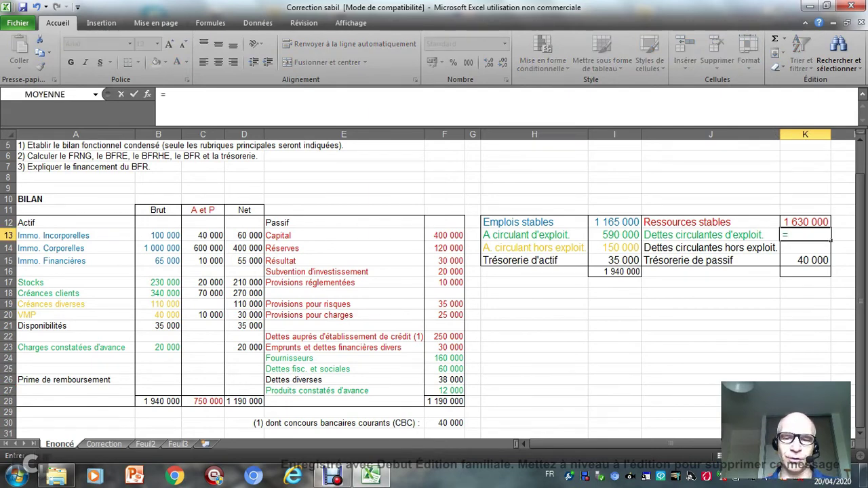
click(444, 358)
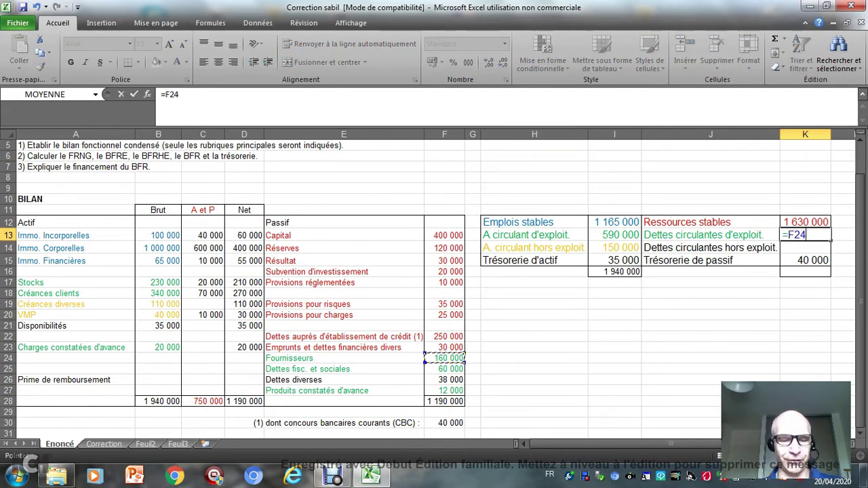
text(+)
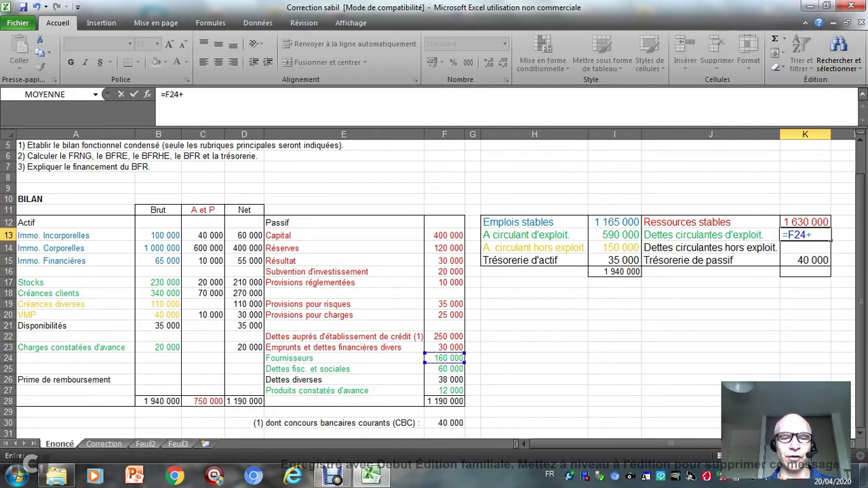
click(444, 369)
text(+)
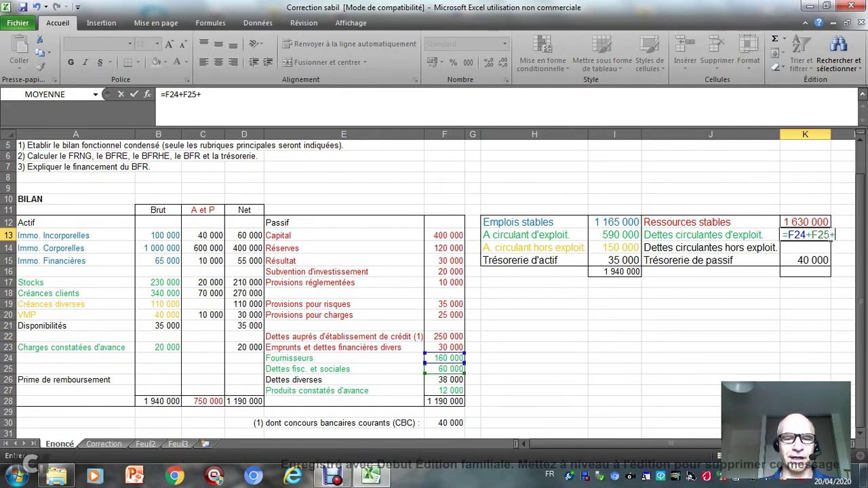
click(444, 390)
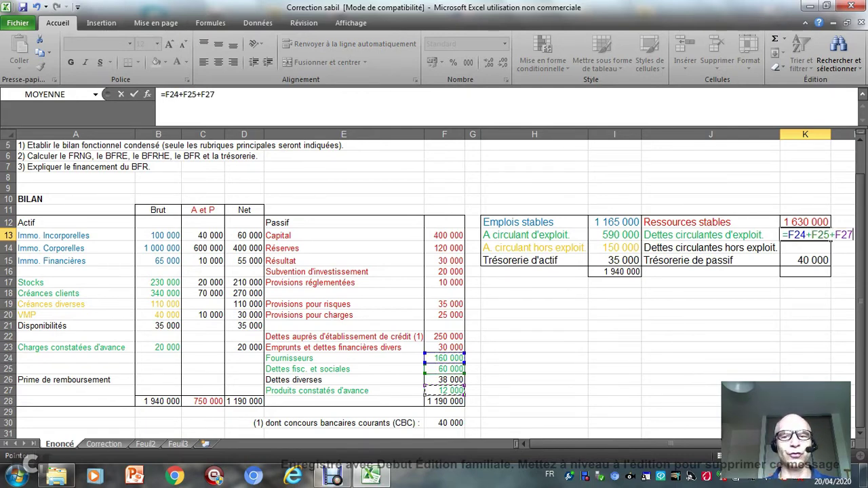
key(Return)
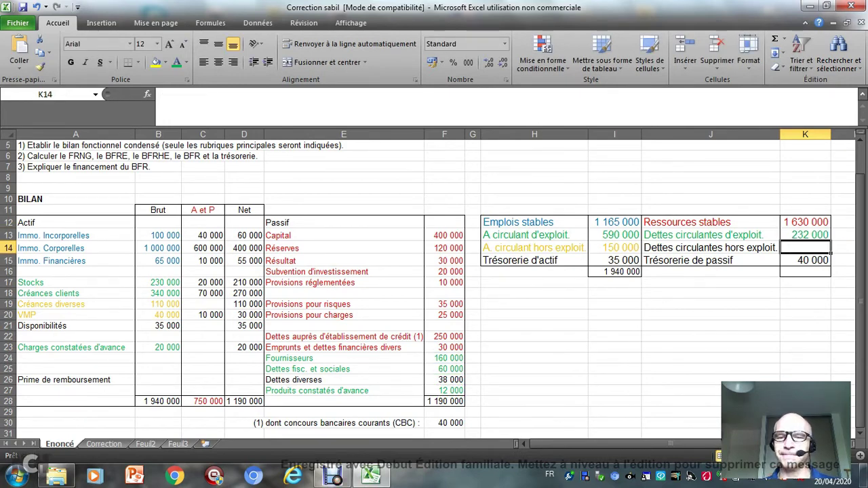
Color the text of the "Dettes circulantes hors exploit." row (J14:K14) orange
text(=)
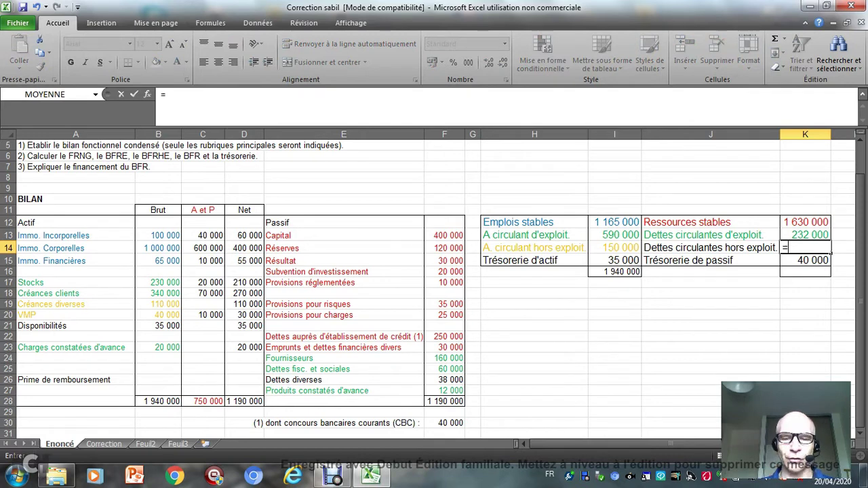
key(Escape)
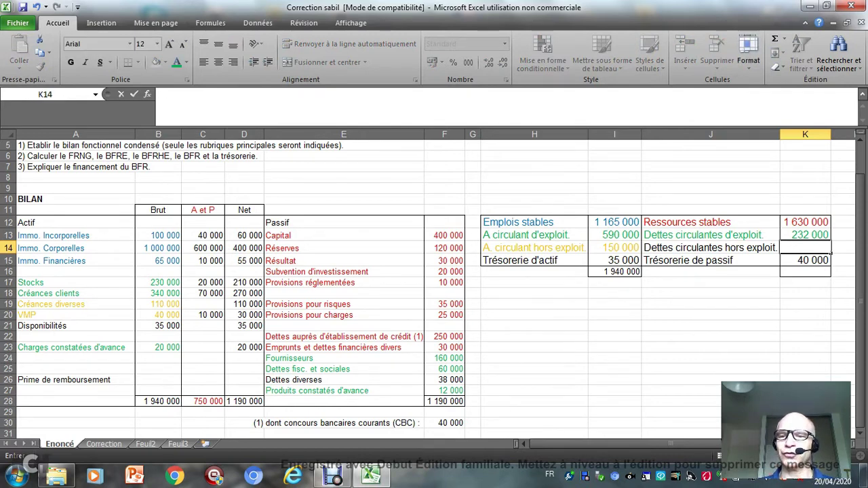
click(710, 293)
drag(709, 247, 805, 248)
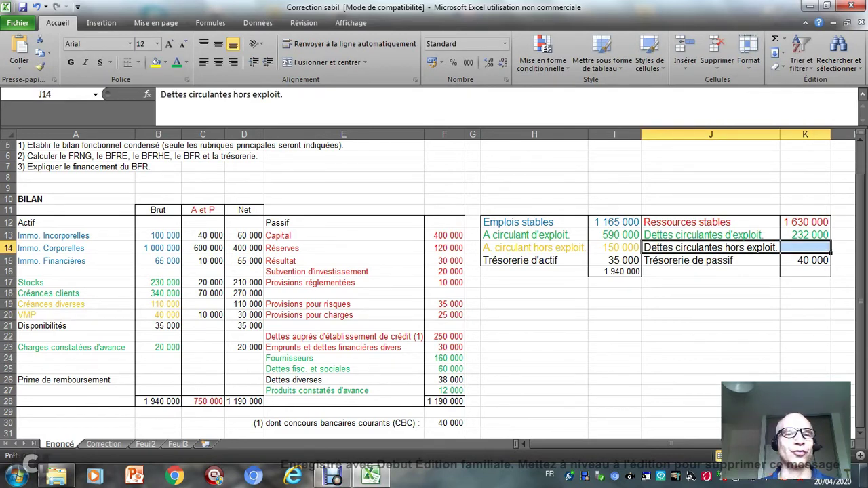
click(186, 61)
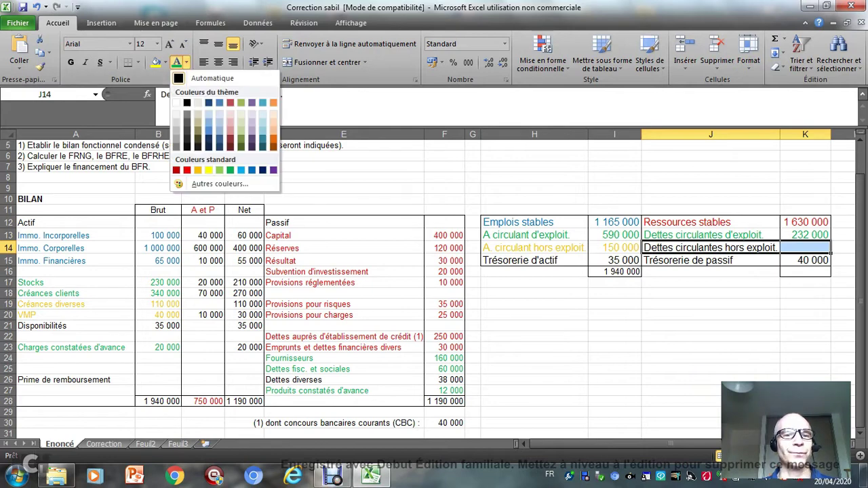
click(197, 170)
Apply the same orange font to the "Dettes diverses" line (E26:F26)
click(804, 247)
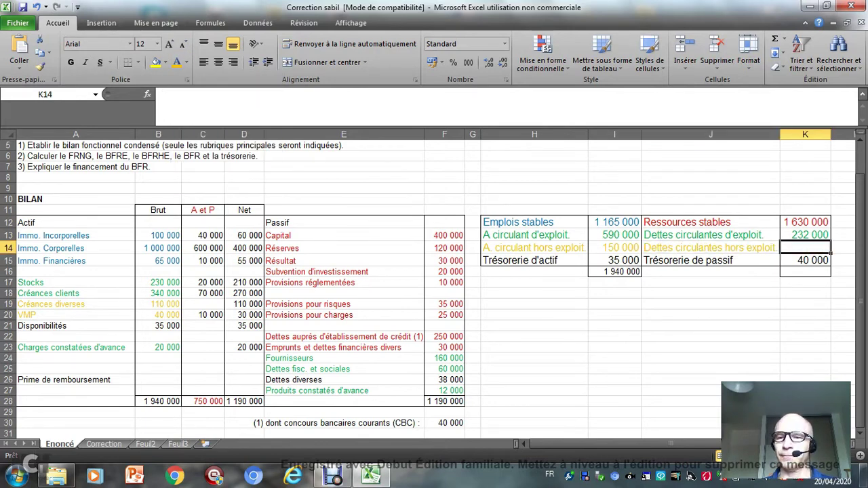
drag(298, 379, 451, 381)
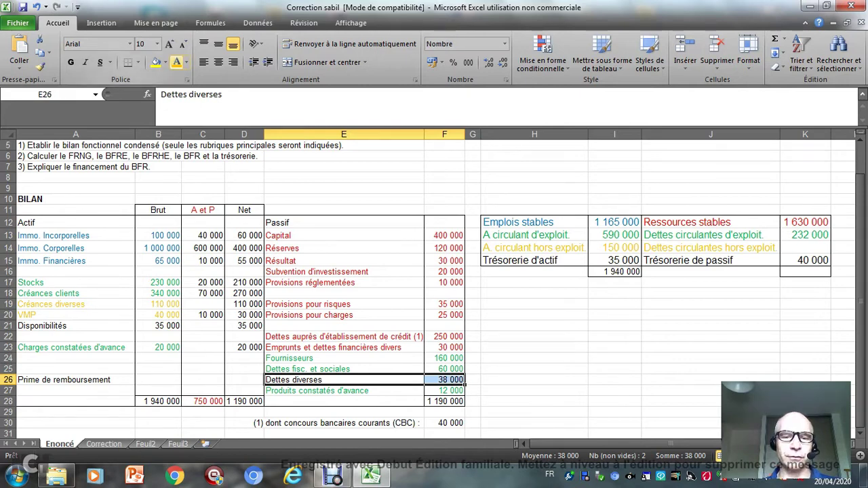
click(176, 61)
Link "Dettes circulantes hors exploit." in K14 to the "Dettes diverses" amount with =F26
click(804, 248)
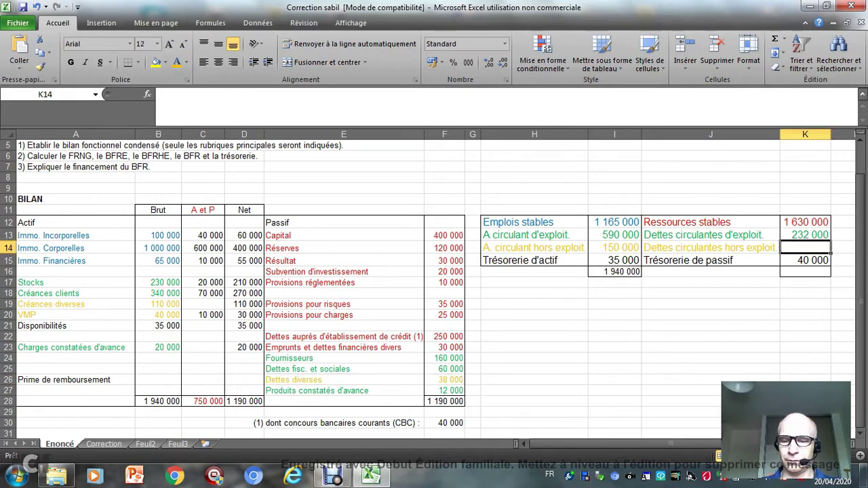
text(=)
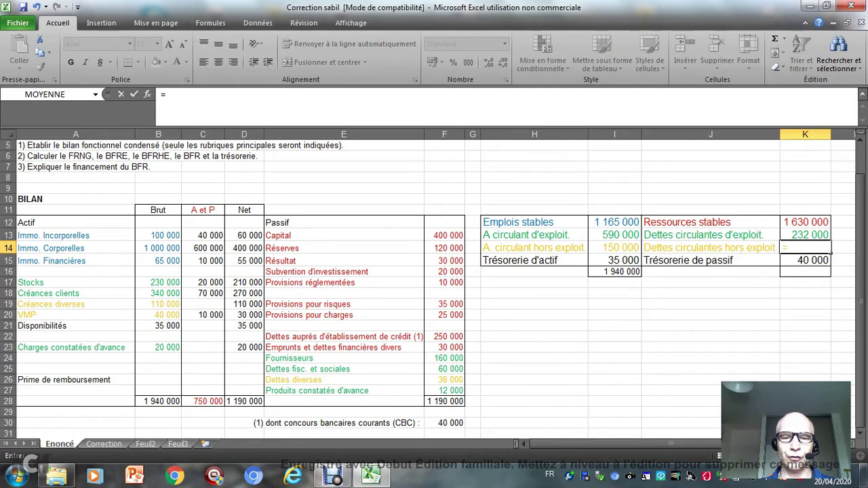
click(444, 380)
key(Return)
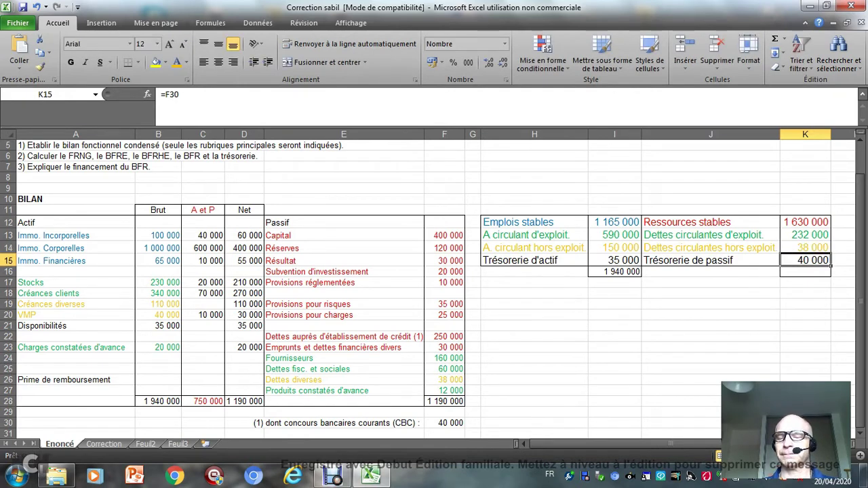
Total the liability headings K12:K15 in K16 with AutoSum
click(804, 271)
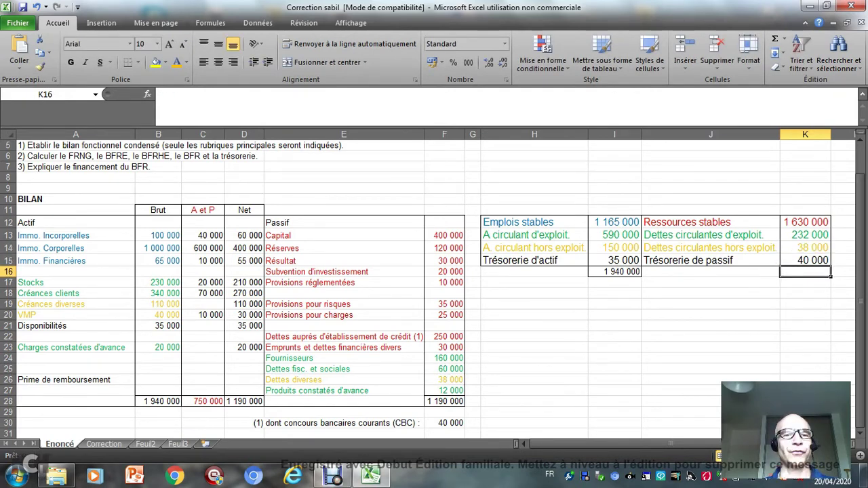
click(210, 22)
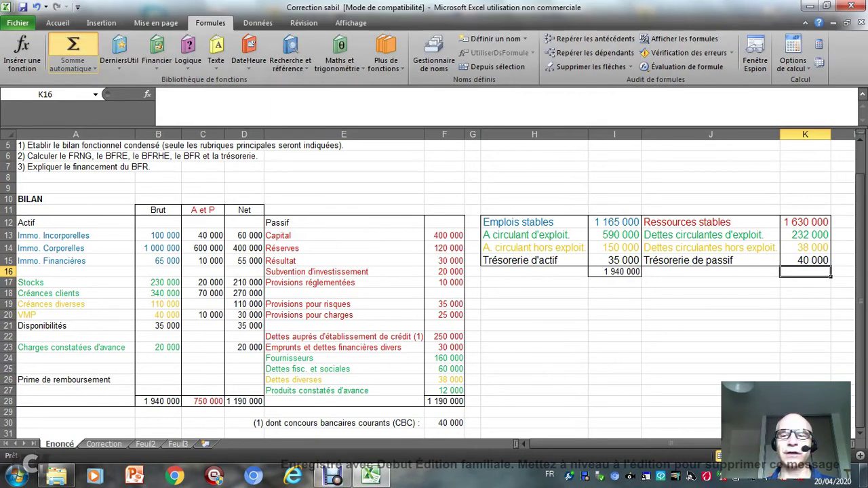
click(73, 54)
key(Return)
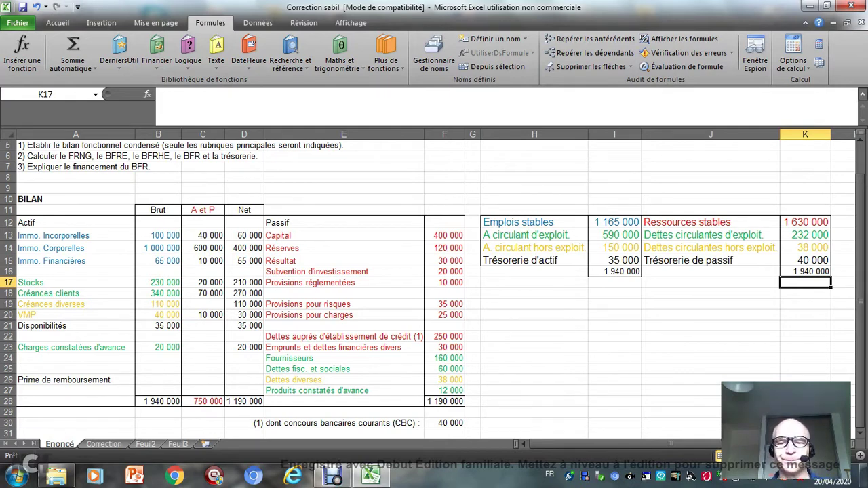
Enter the labels FRNG, BFRE, BFRHE and TN down cells H19 to H22, below the condensed balance sheet
click(534, 304)
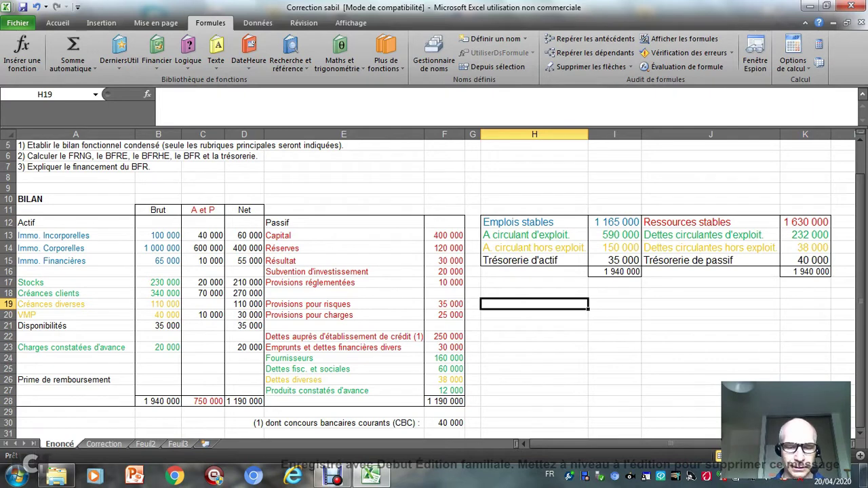
text(FRNG)
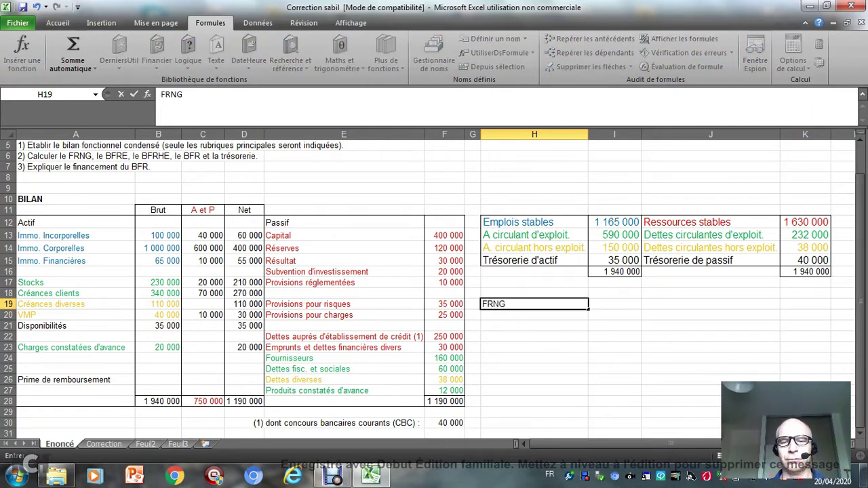
key(Return)
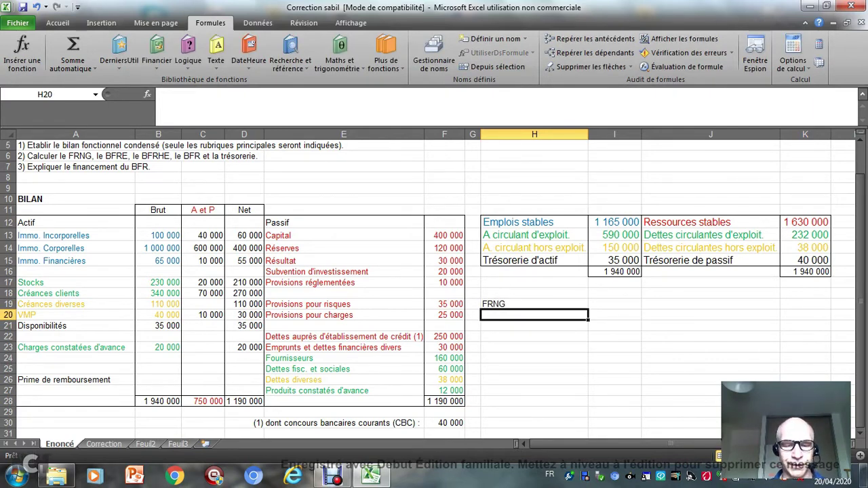
text(BFRE)
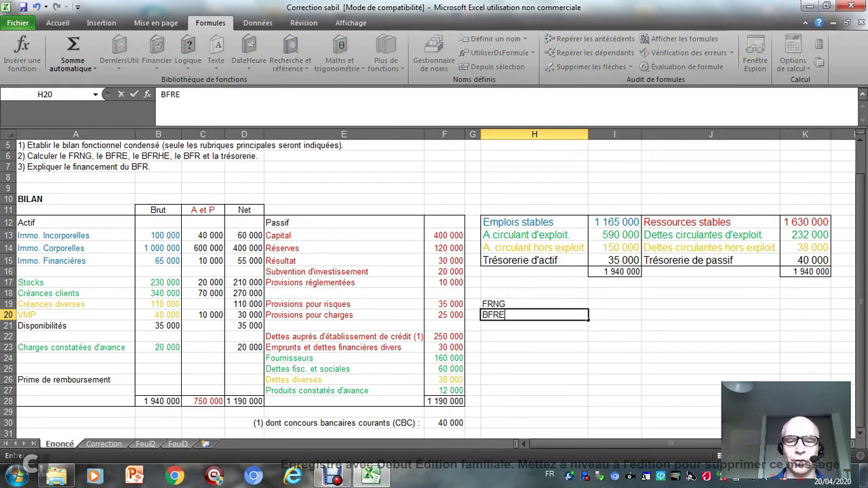
key(Return)
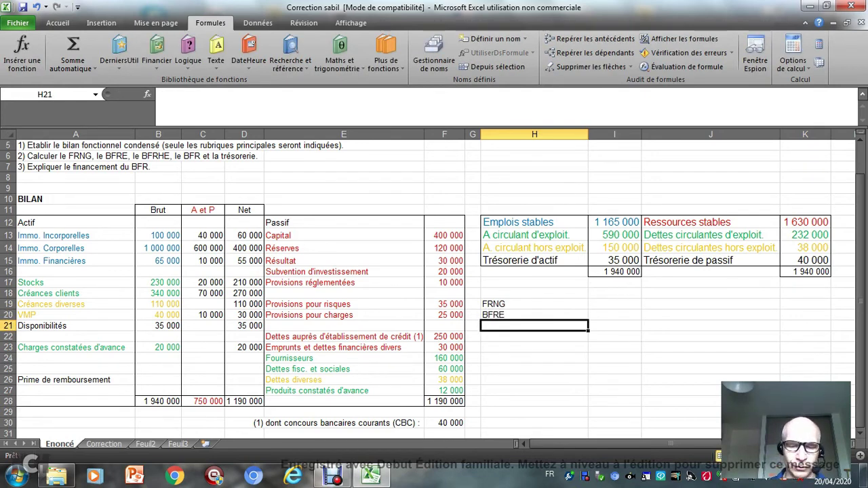
text(BFRHE)
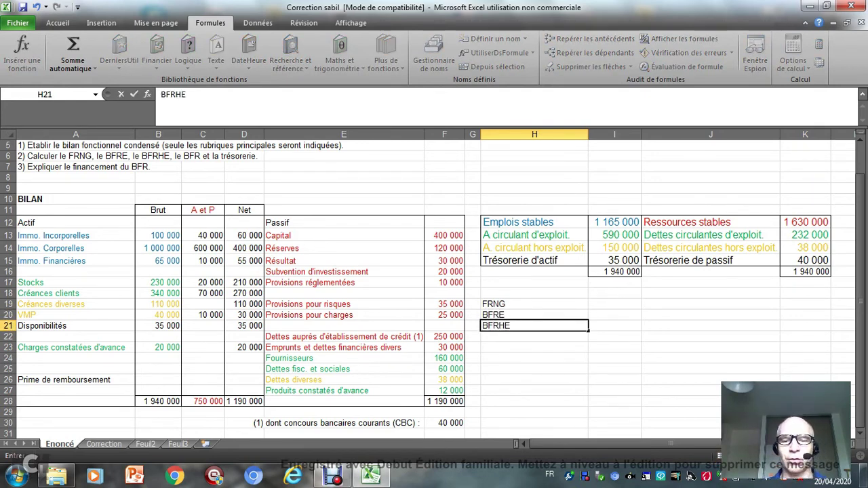
key(Return)
text(TN)
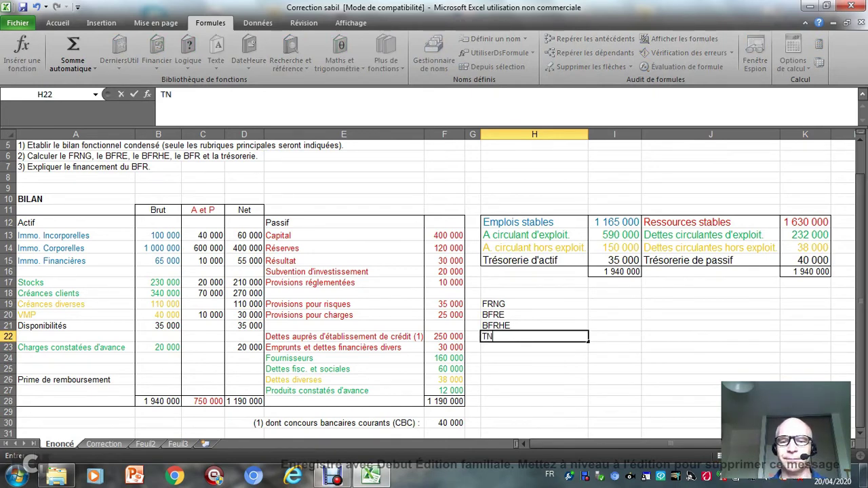
click(533, 380)
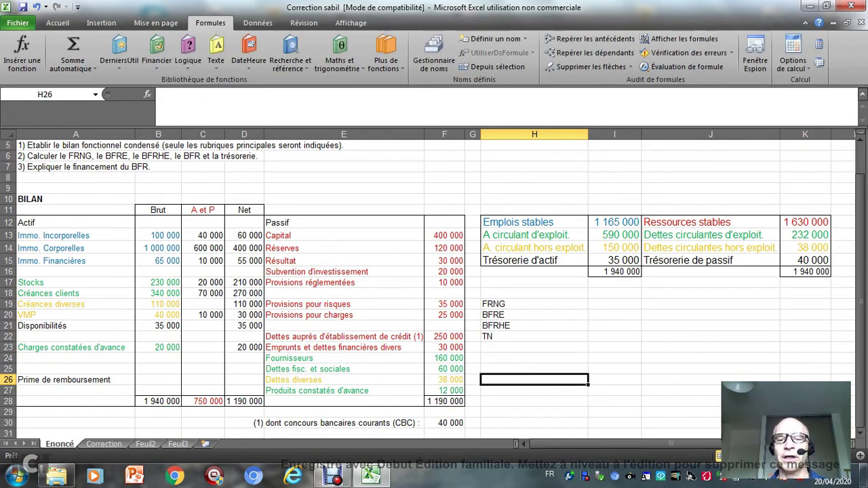
Calculate the FRNG in I19 as stable resources minus stable uses with =K12-I12
click(615, 304)
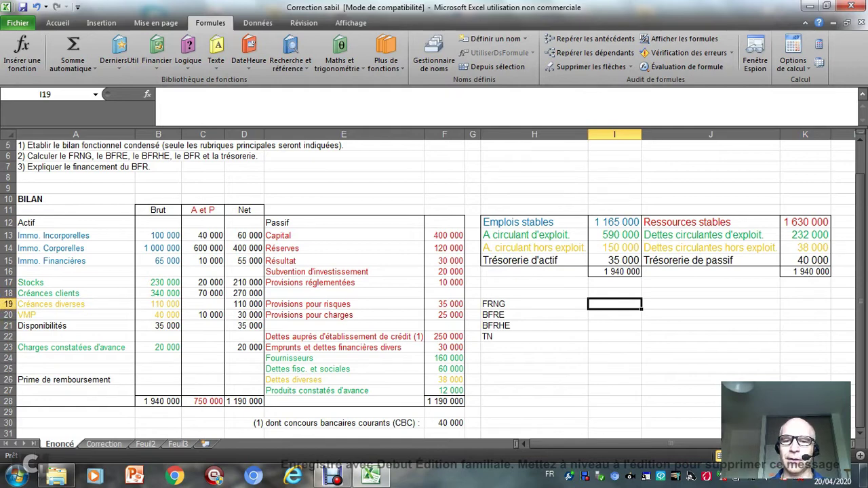
text(=)
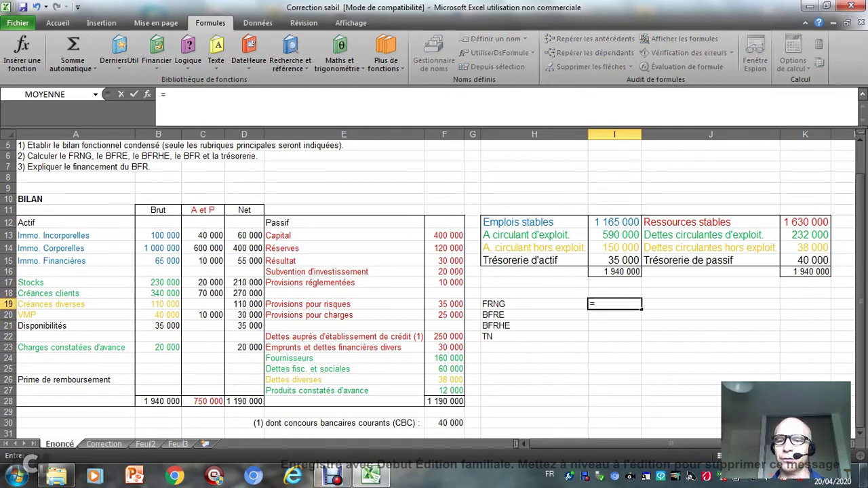
click(804, 222)
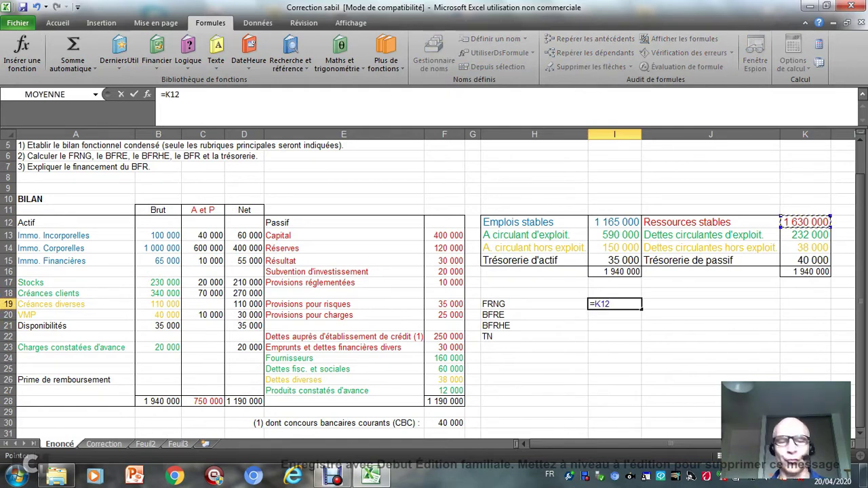
text(-)
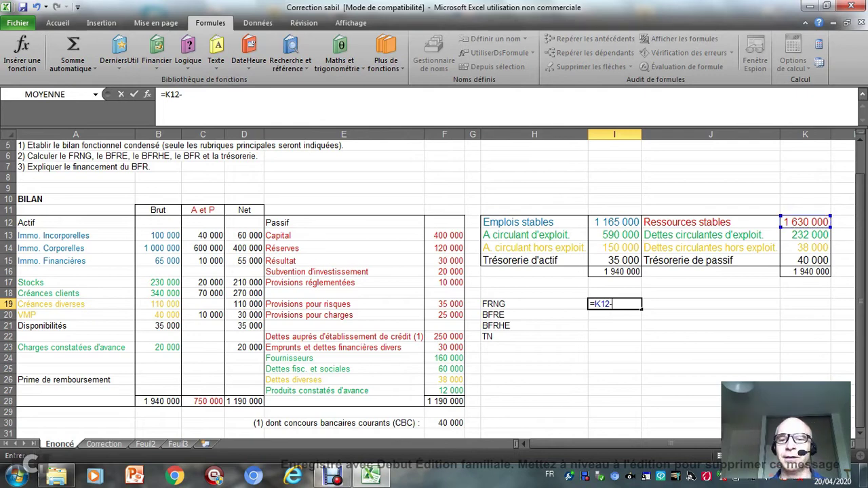
click(614, 222)
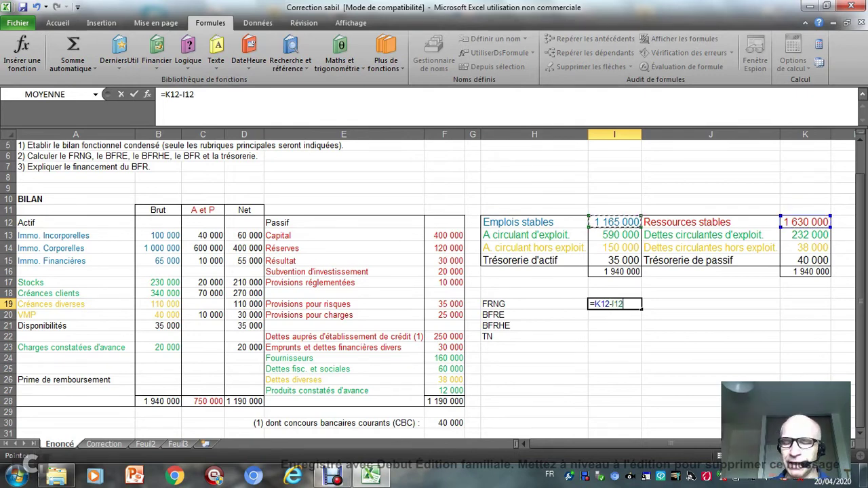
key(Return)
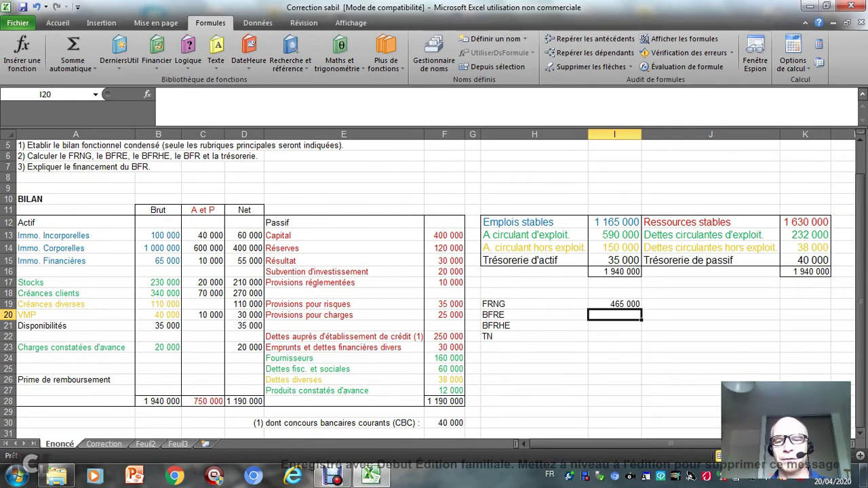
Calculate the BFRE in I20 as operating current assets minus operating current debts with =I13-K13
text(=)
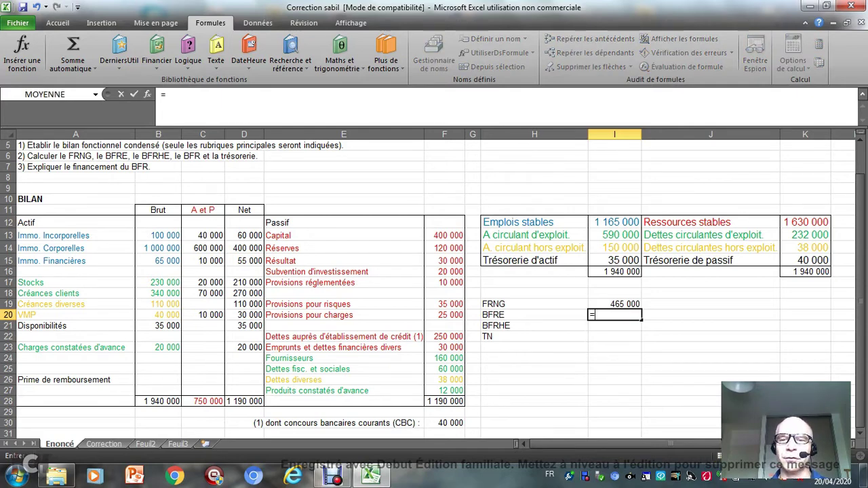
click(614, 235)
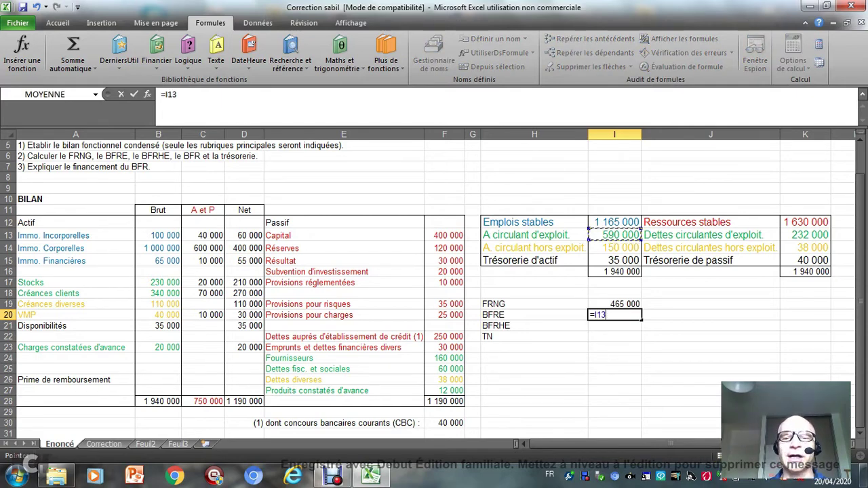
text(-)
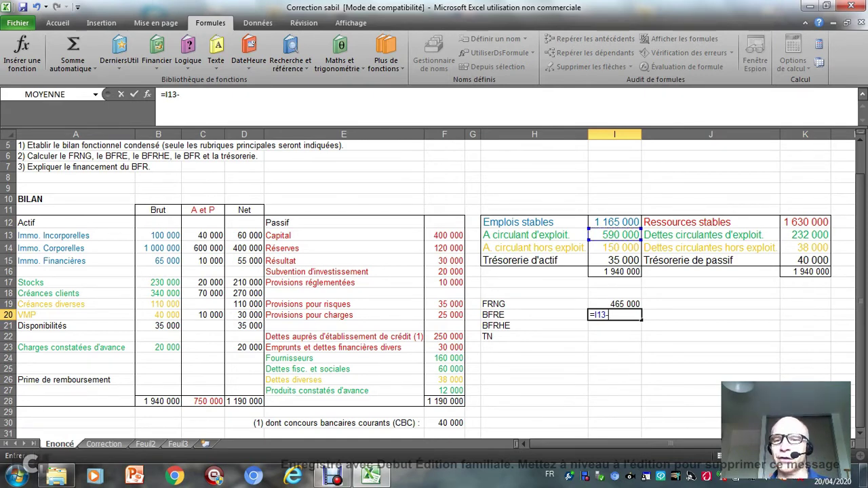
click(805, 235)
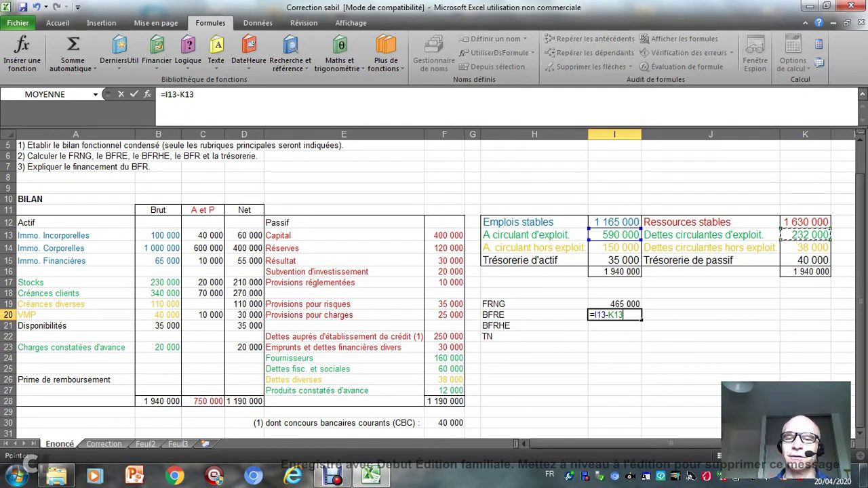
key(Return)
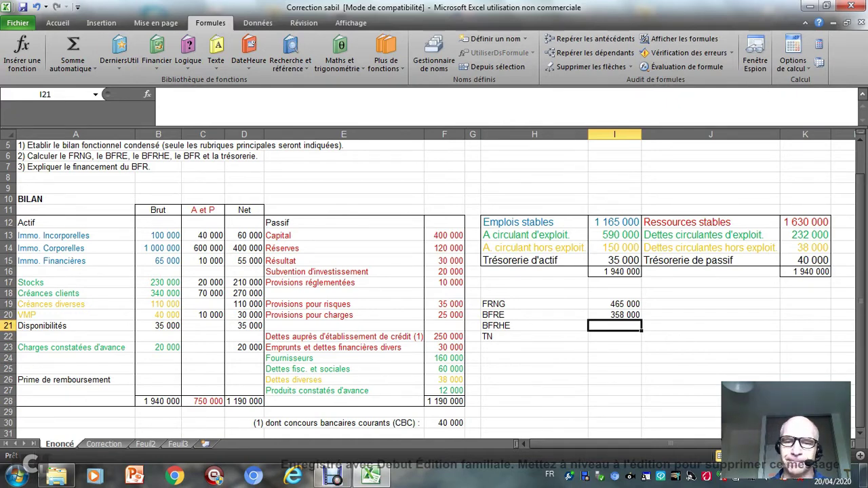
Calculate the BFRHE in I21 as non-operating current assets minus non-operating current debts with =I14-K14
text(=)
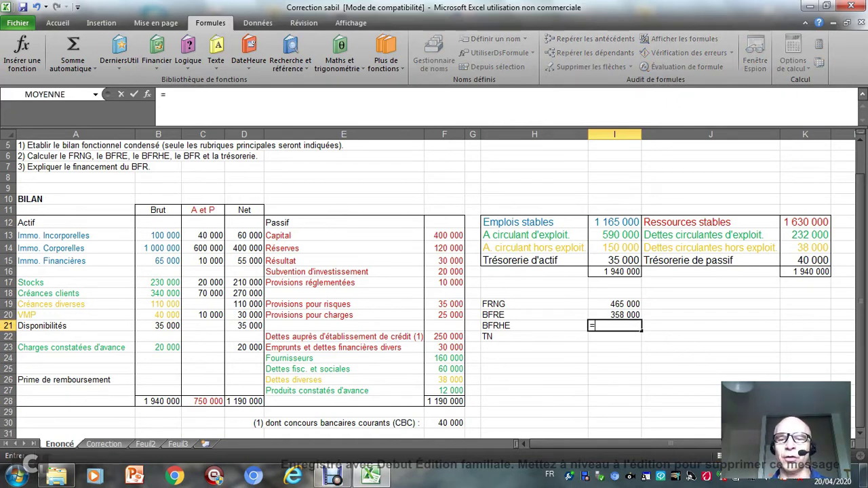
click(614, 247)
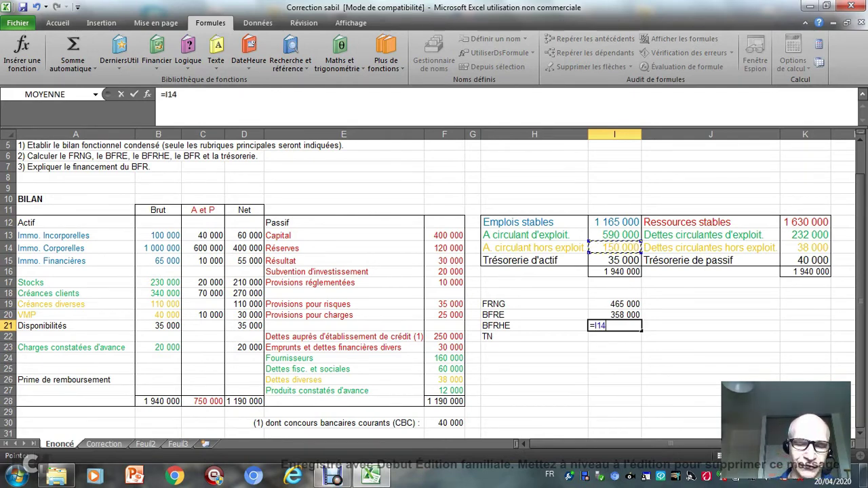
text(-)
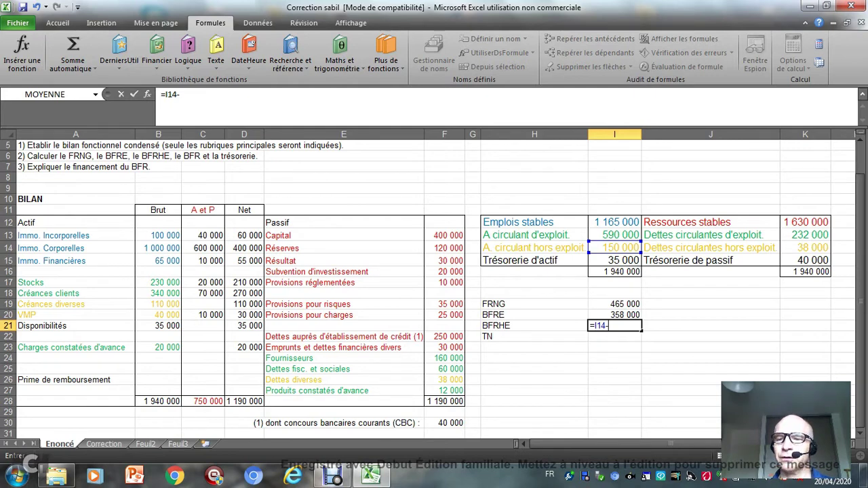
click(805, 247)
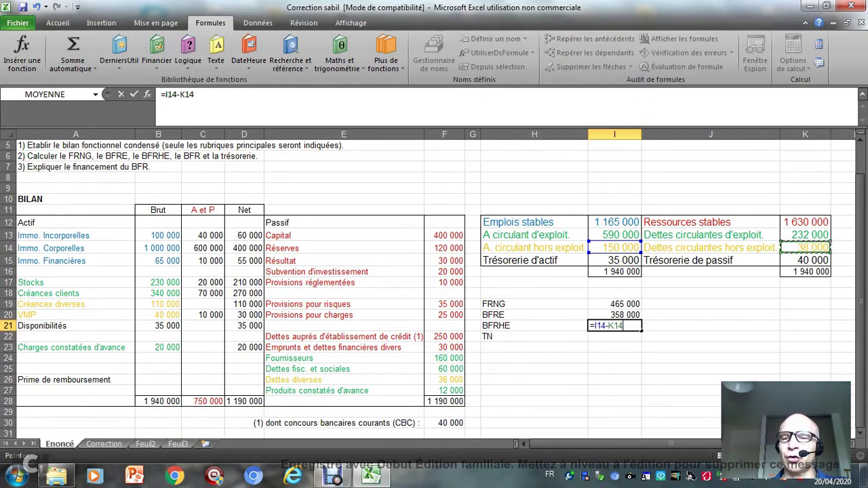
key(Return)
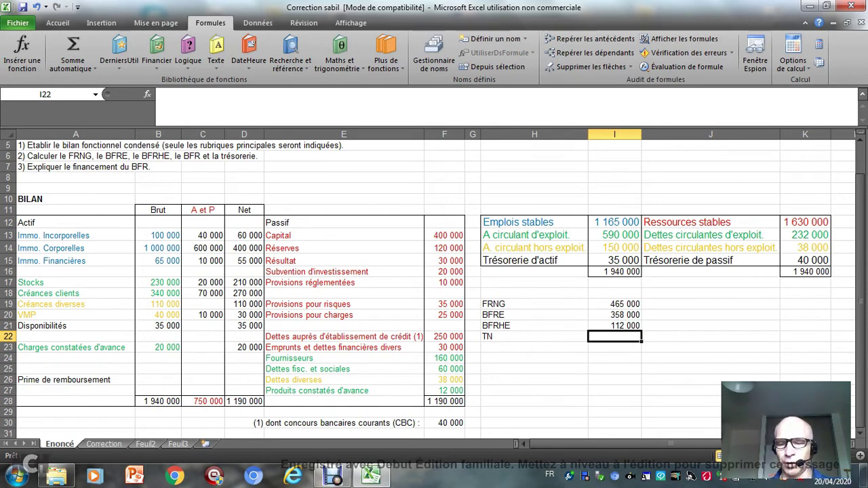
Calculate the net treasury (TN) in I22 as asset treasury minus liability treasury with =I15-K15
text(=)
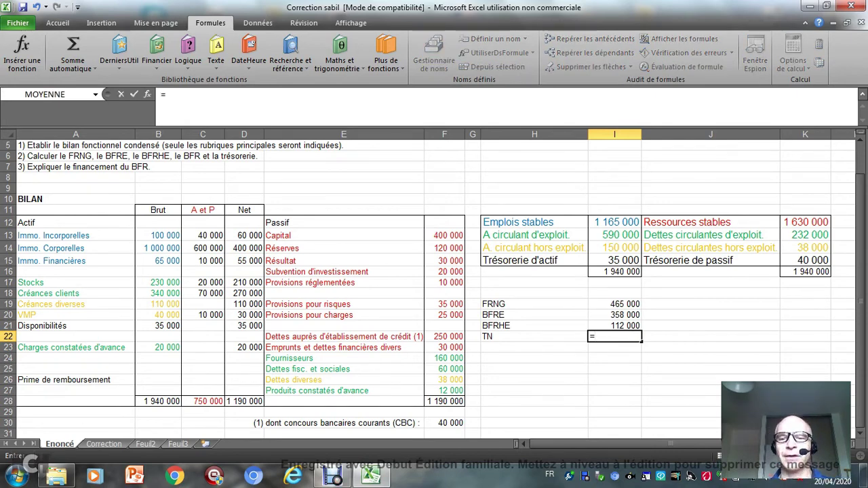
click(614, 261)
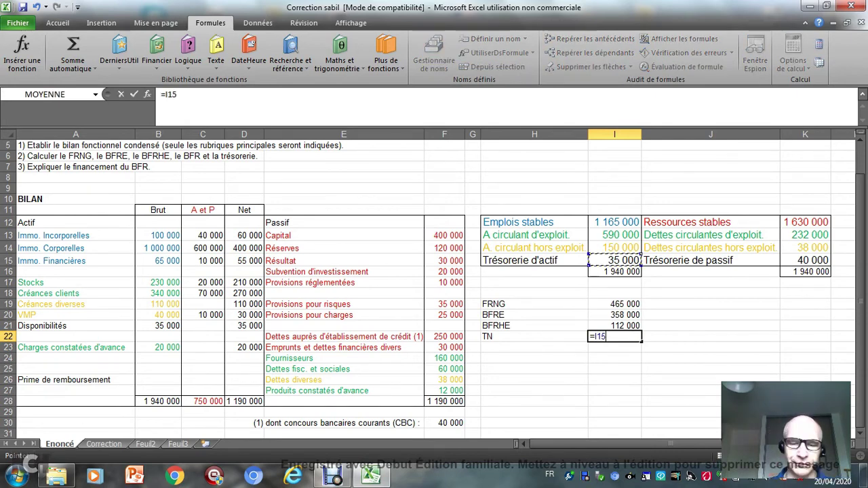
text(-)
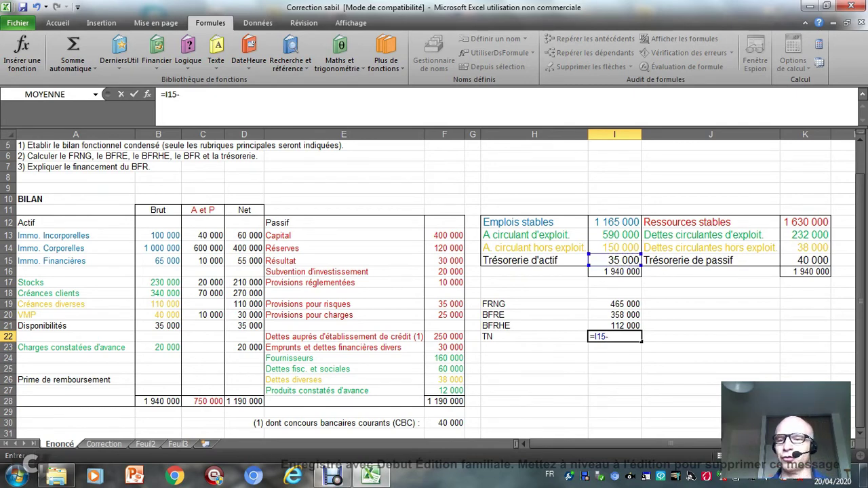
click(805, 260)
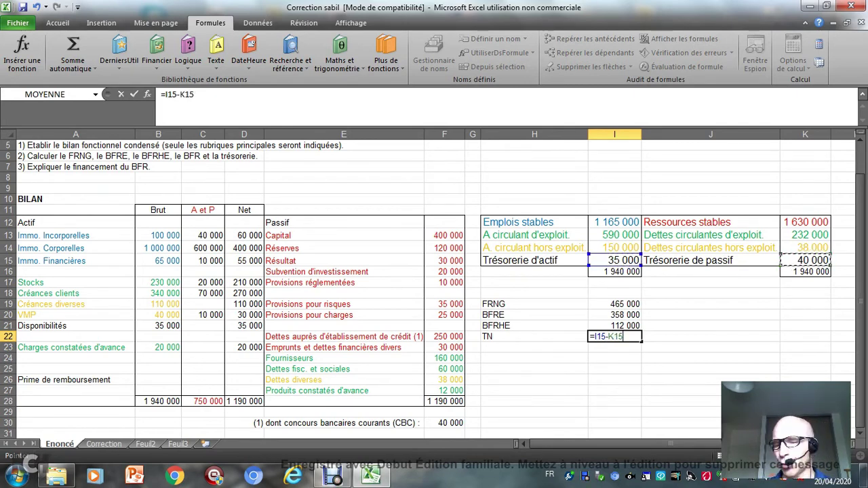
key(Return)
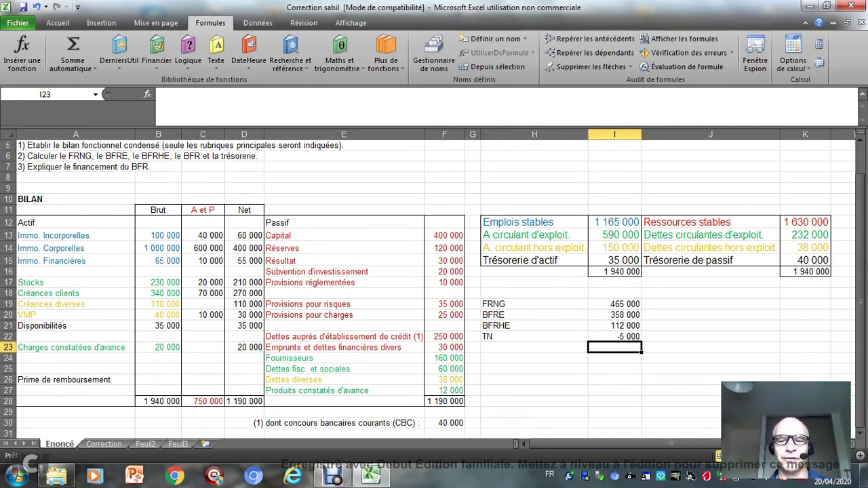
Enter the check label FRNG-BFRE-BFRHE as text in H23, below the TN label
click(534, 347)
text(')
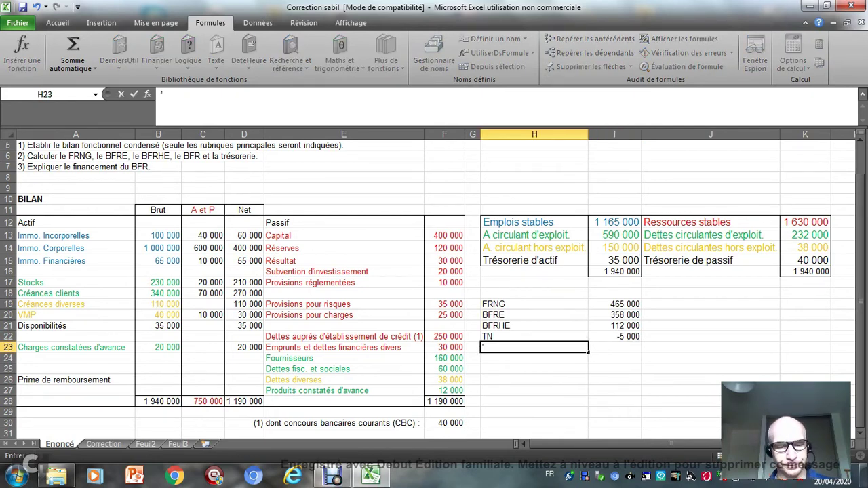
text(FR)
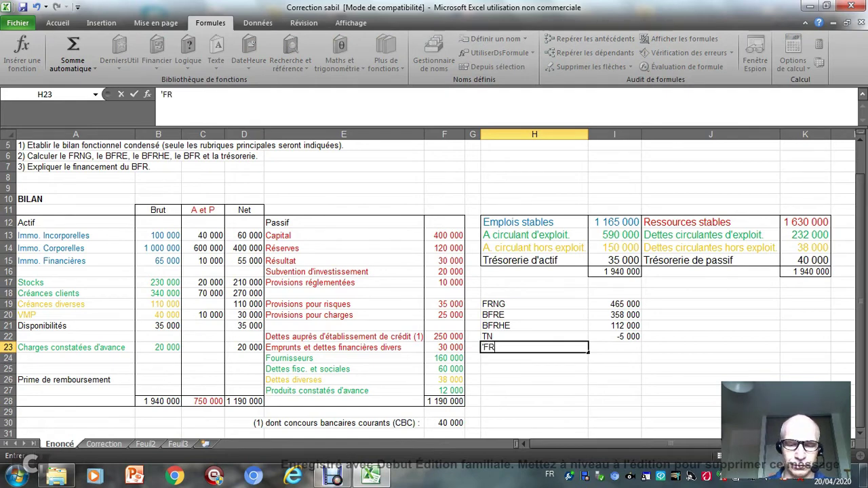
text(NG)
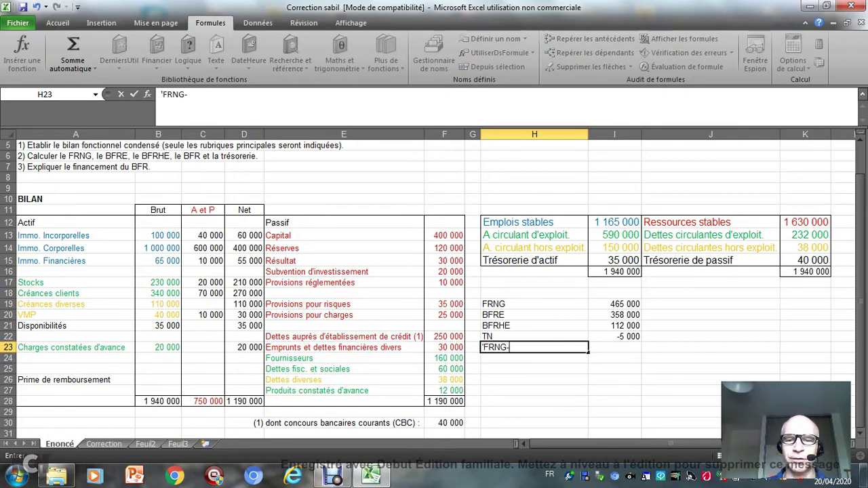
text(-BF)
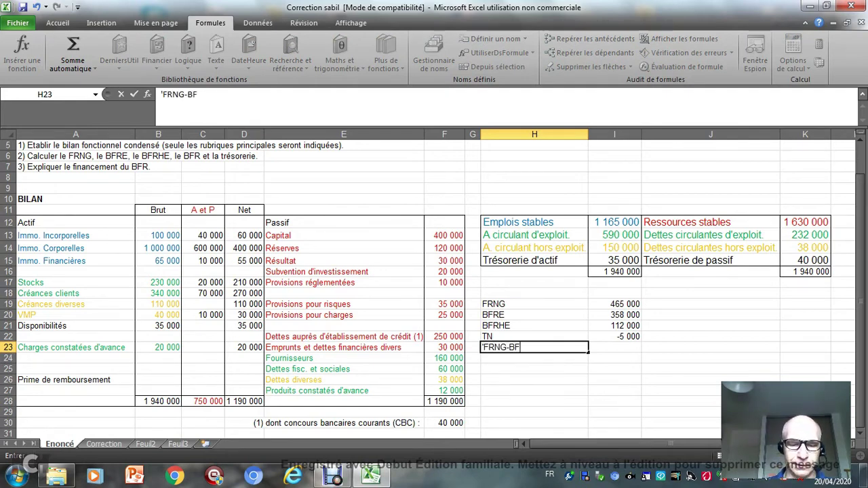
text(RE-)
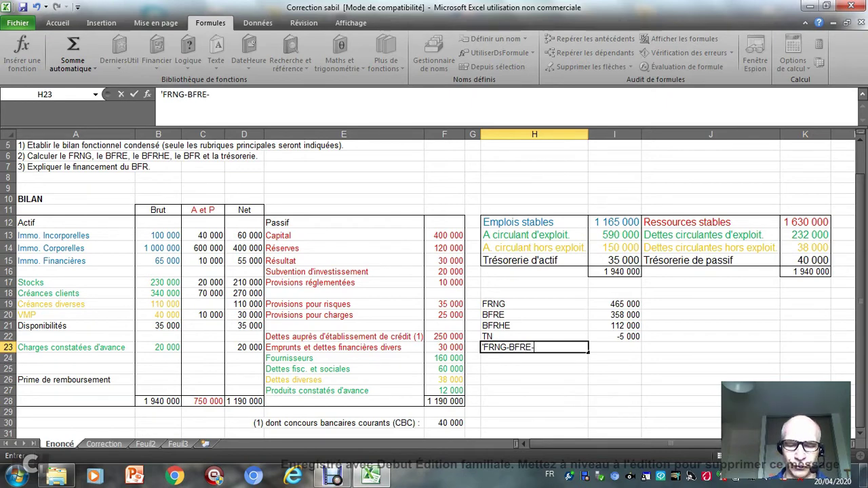
text(BR)
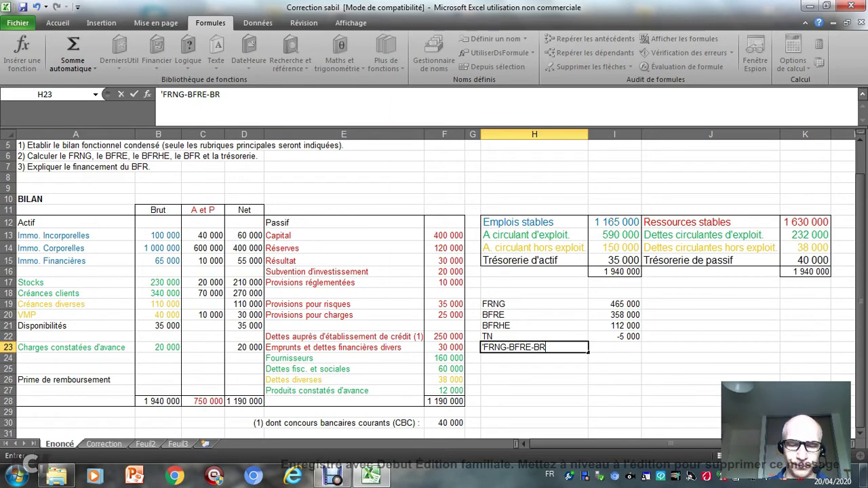
key(BackSpace)
text(FRHE)
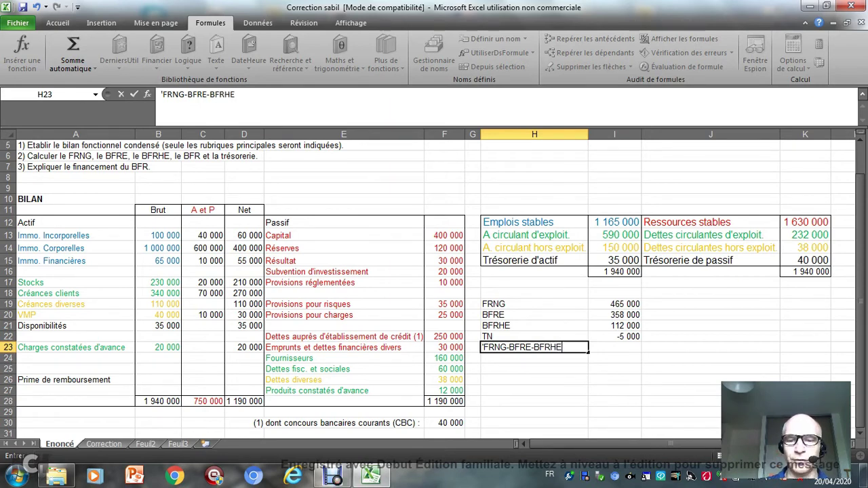
key(Tab)
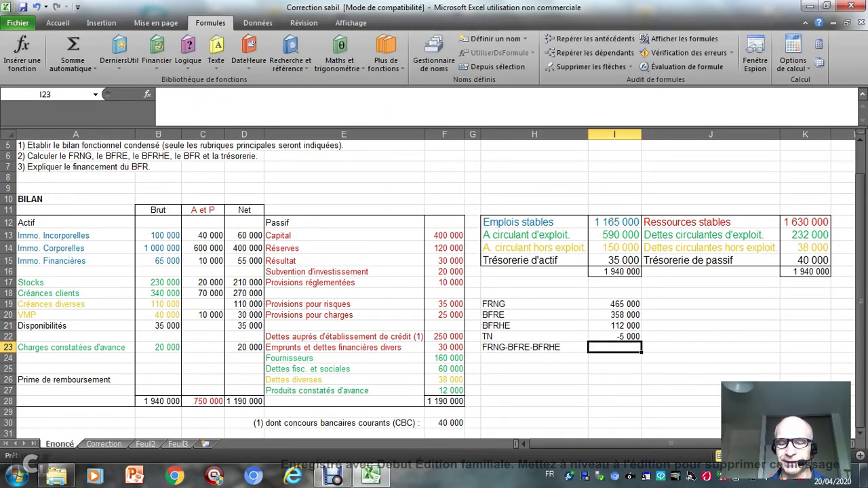
Cross-check the net treasury in I23 by subtracting BFRE and BFRHE from FRNG with =I19-I20-I21
text(=)
click(614, 304)
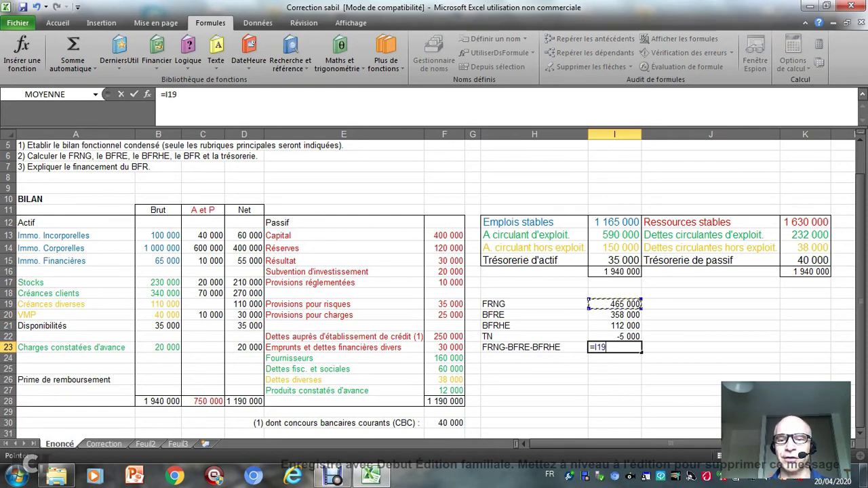
text(-)
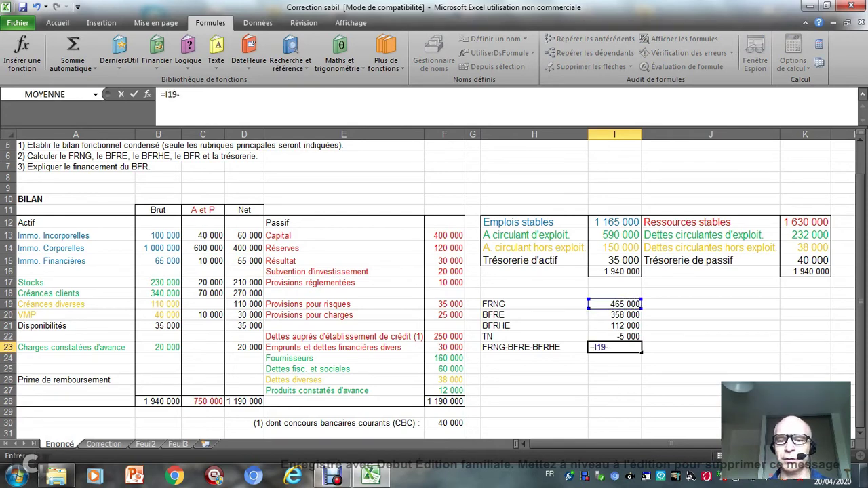
click(614, 314)
text(-)
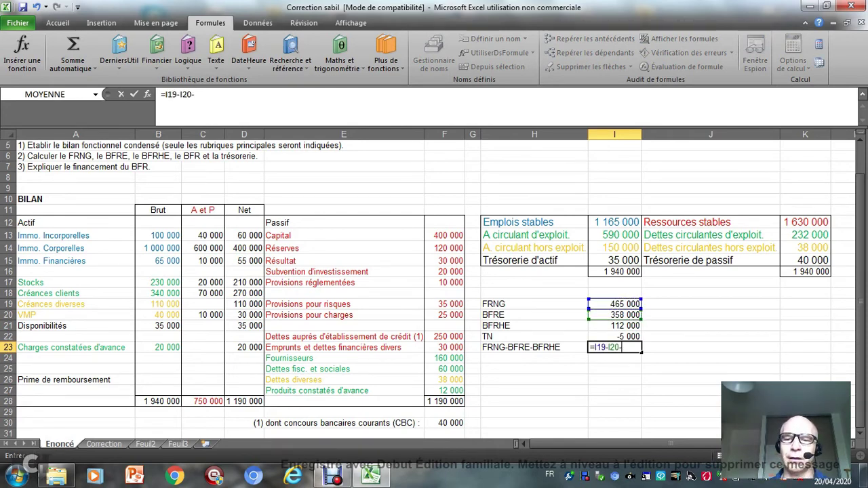
click(614, 325)
key(Return)
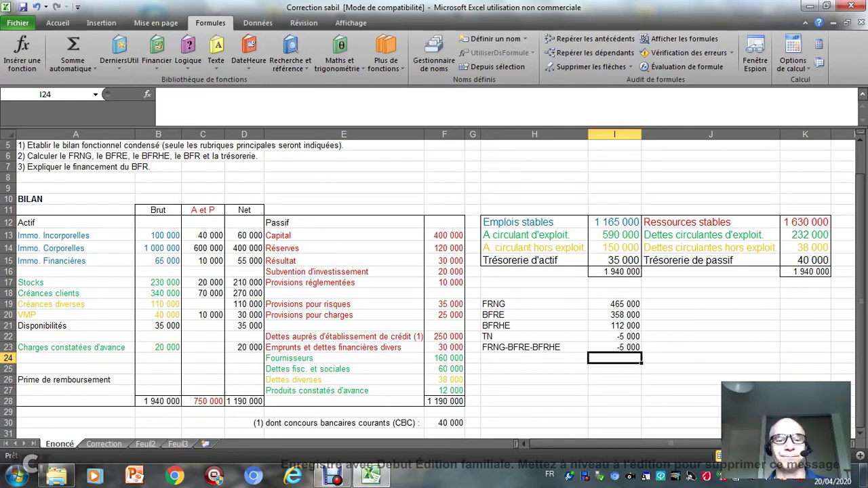
Enter the label "BFR =" in J21 and align it to the right of the cell
click(710, 325)
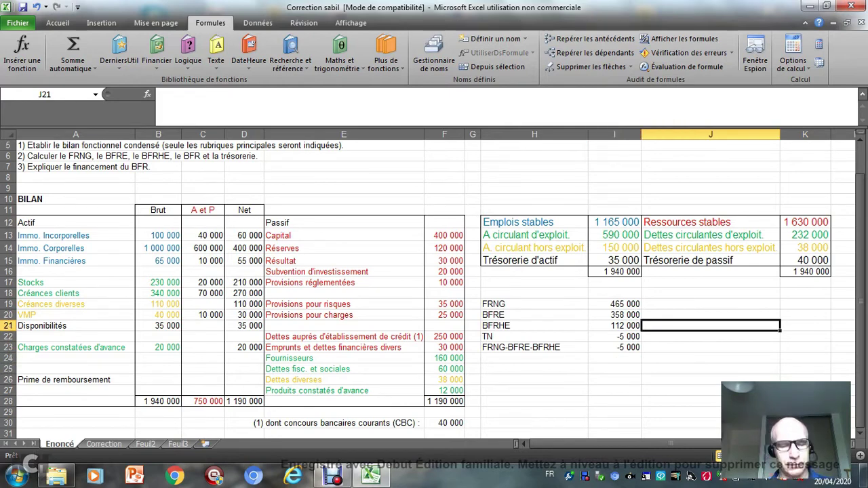
text(BFR =)
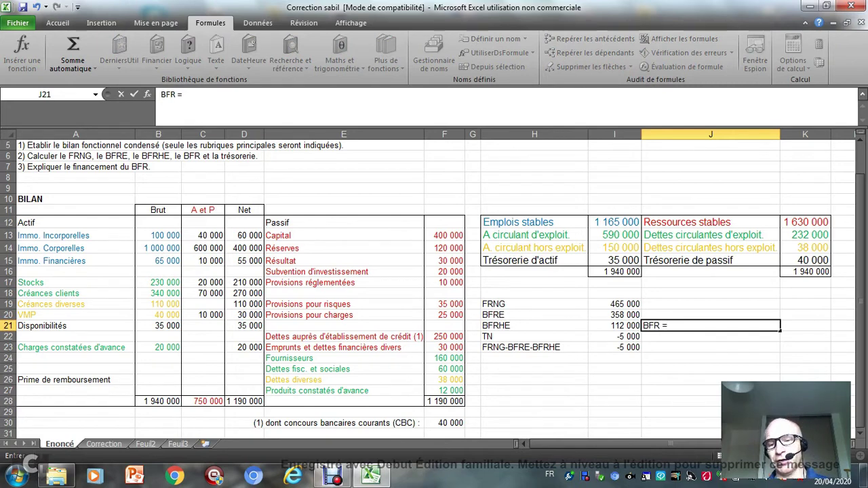
click(709, 380)
click(709, 325)
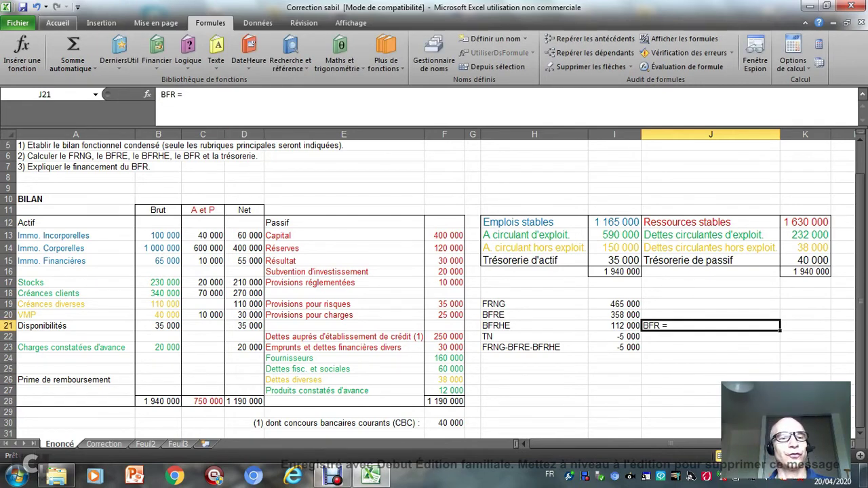
click(58, 22)
click(233, 61)
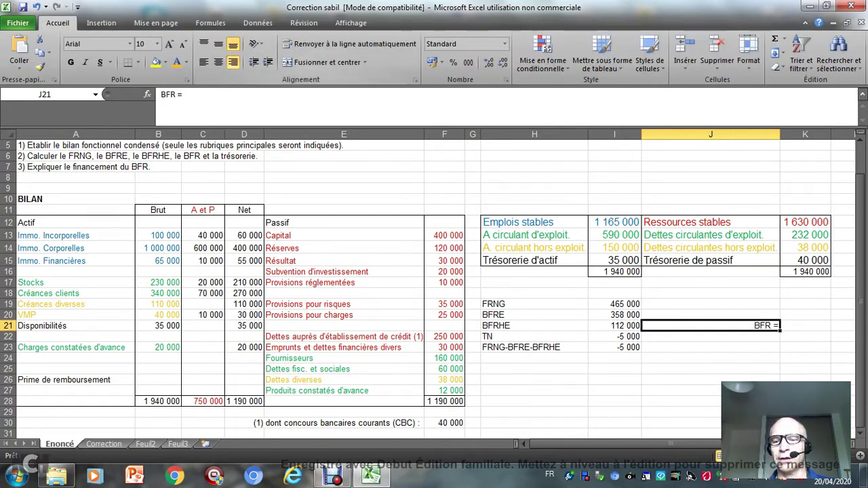
Calculate the BFR in K21 as the sum of BFRE and BFRHE with =I20+I21
click(804, 326)
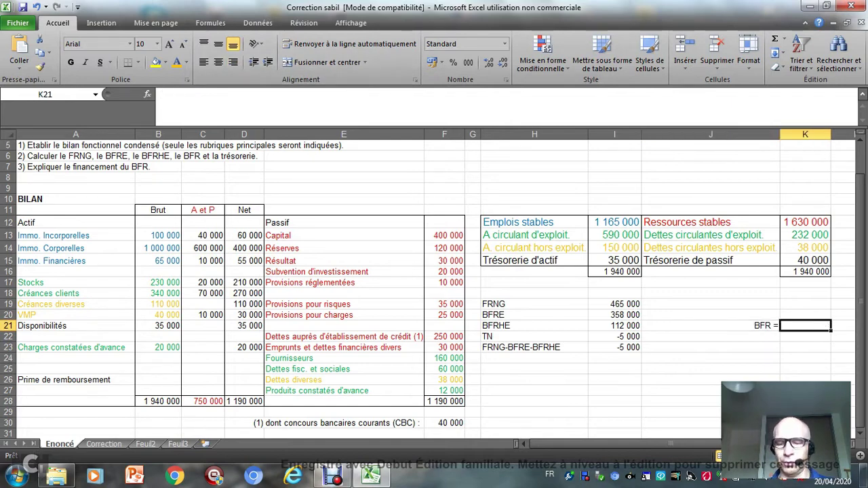
text(=)
click(614, 314)
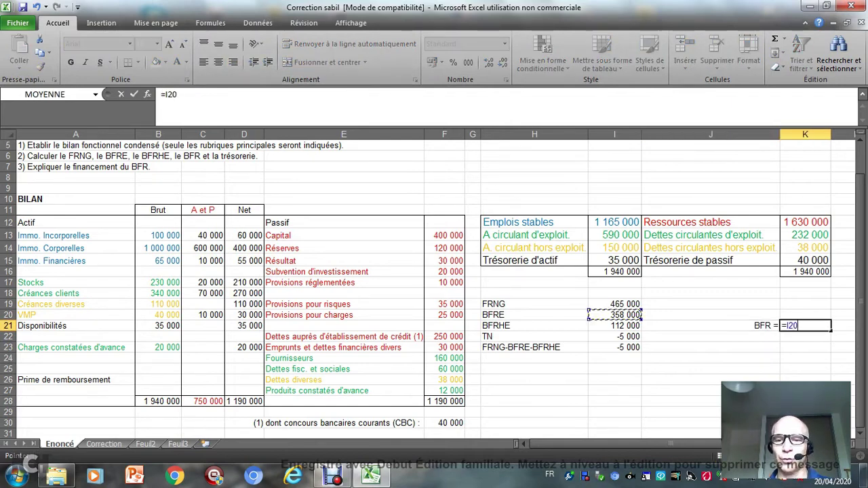
text(+)
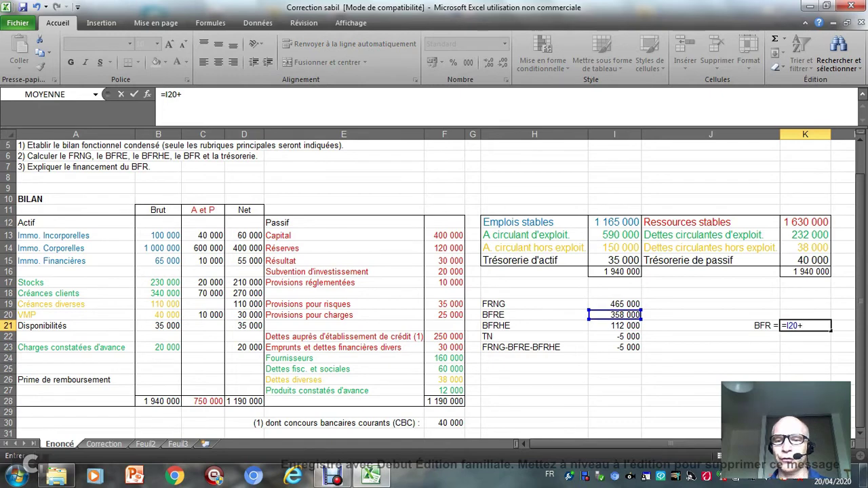
click(614, 325)
key(Return)
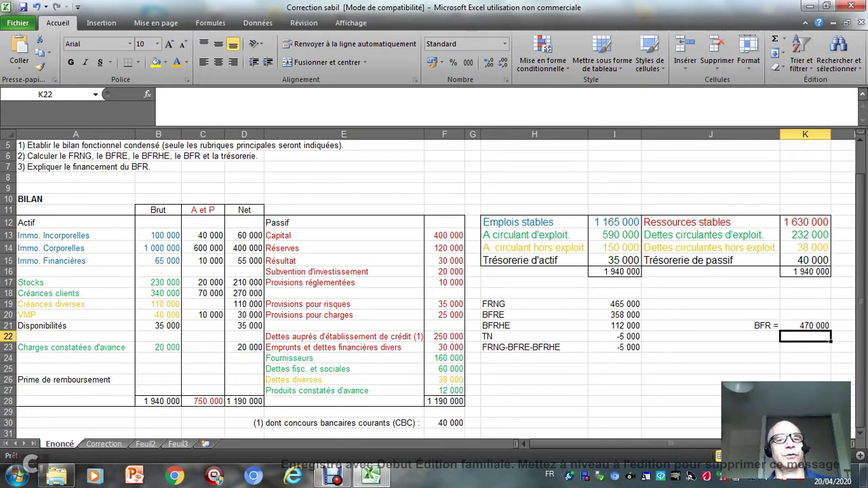
Draw a straight arrow about 3.23 cm wide and 0.58 cm high from beside the FRNG value in I19 towards the BFR label
click(101, 23)
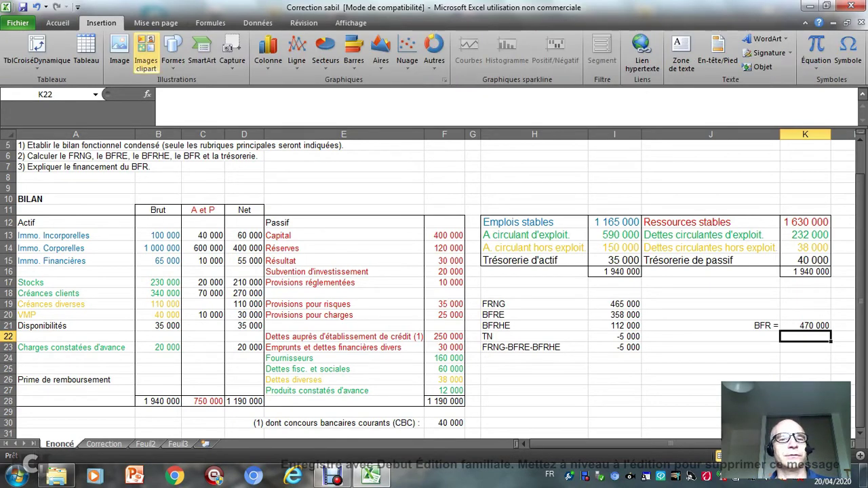
click(173, 51)
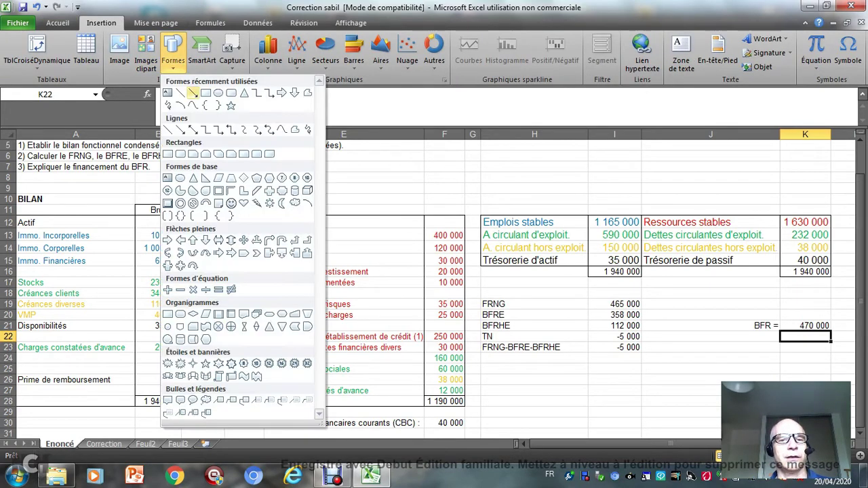
click(193, 93)
drag(650, 298, 726, 313)
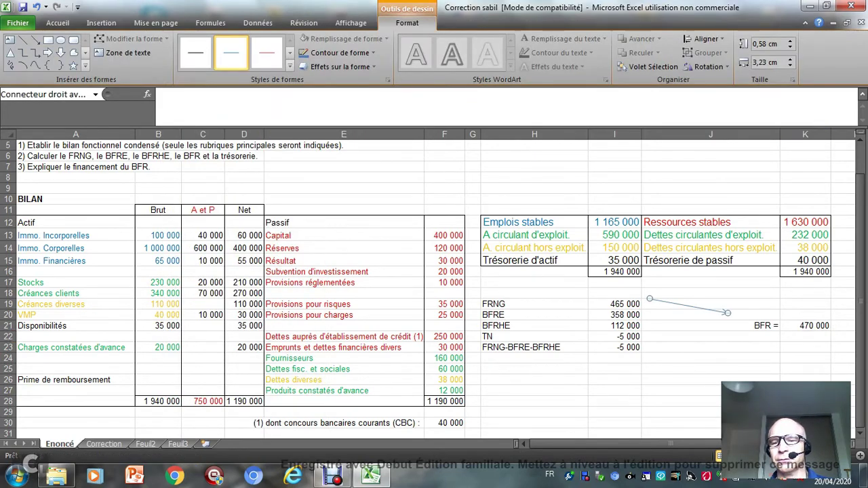
Color the arrow beside the FRNG value red and extend its tip to the BFR label, about 4.13 cm wide and 1.09 cm high
right_click(703, 310)
click(759, 302)
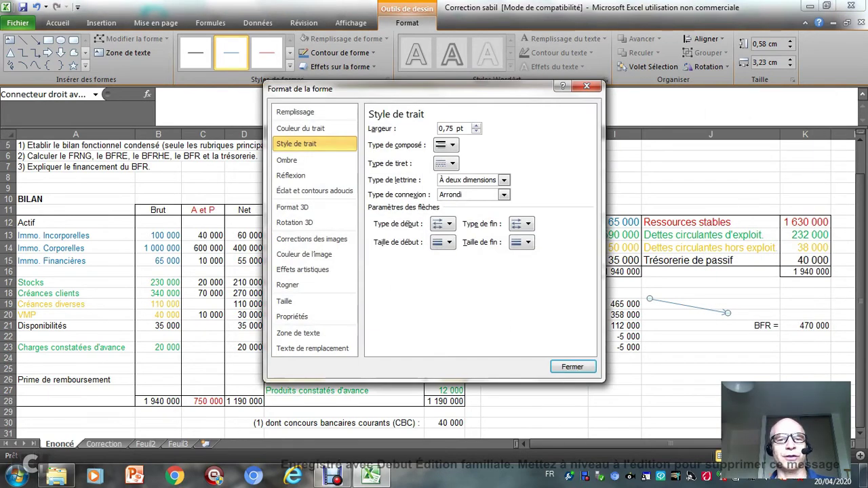
click(300, 128)
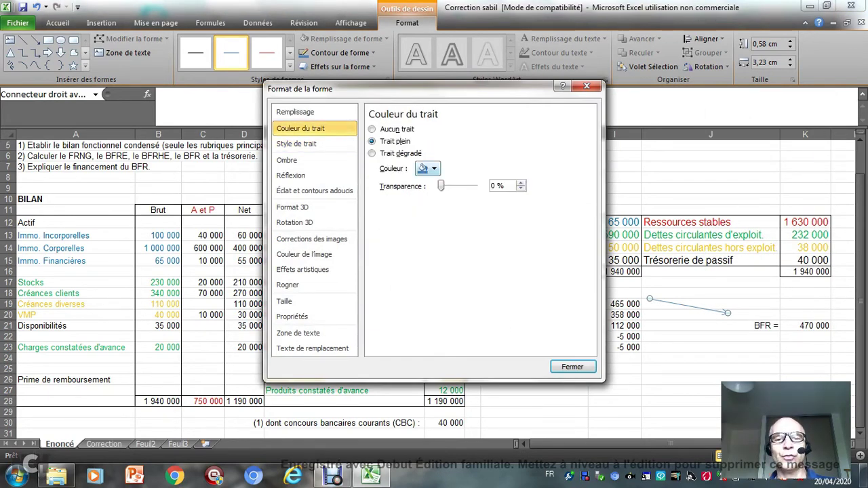
click(427, 168)
click(431, 261)
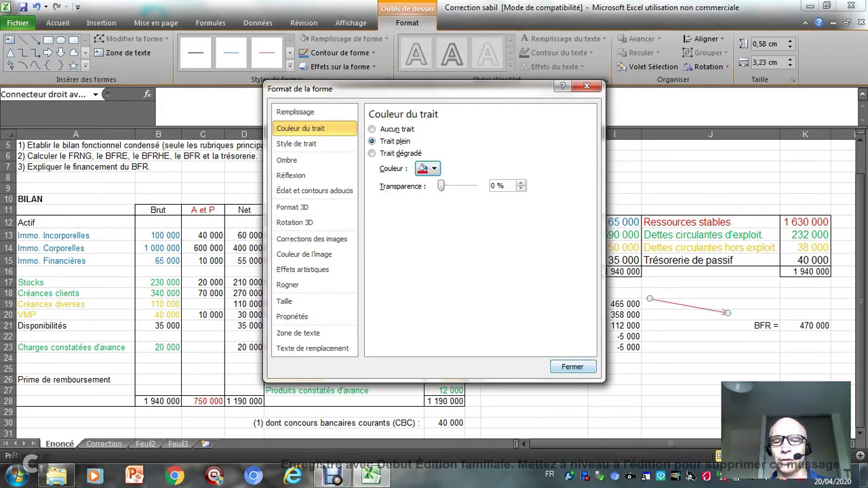
click(572, 366)
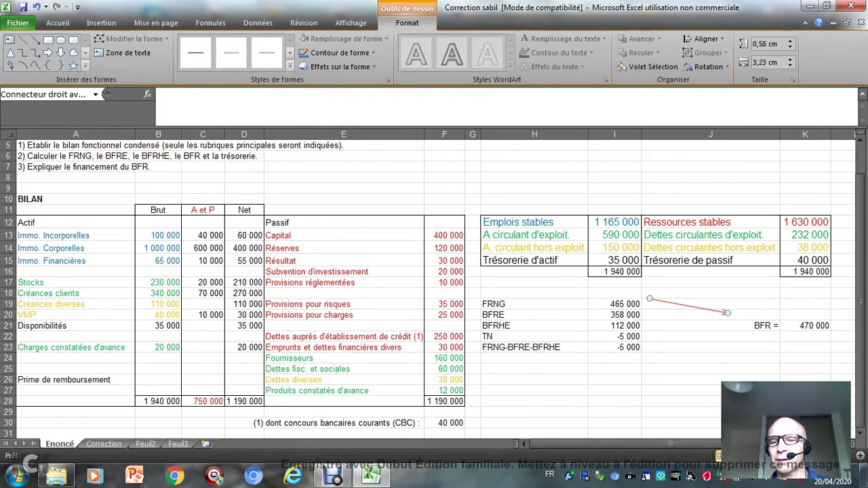
drag(727, 312, 749, 326)
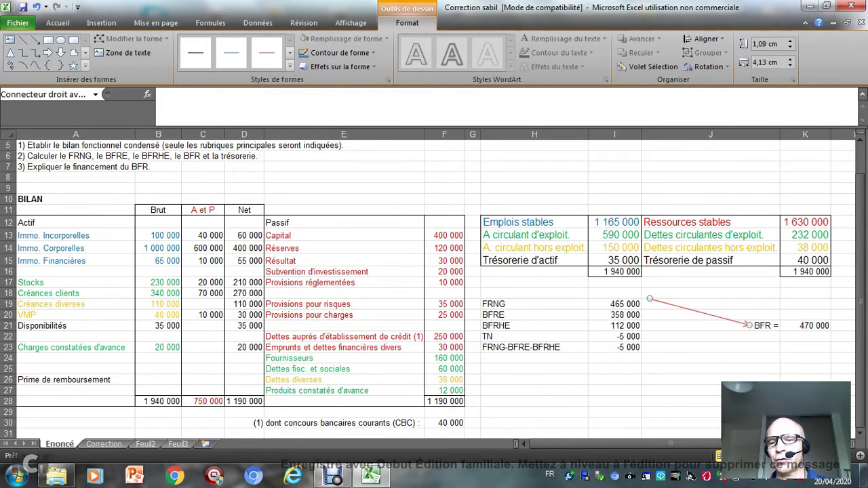
click(710, 368)
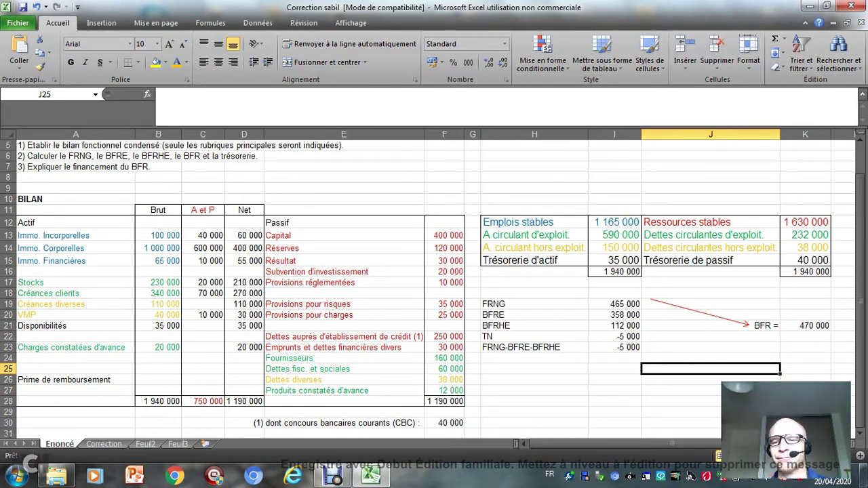
Duplicate the red arrow and place the copy so that it runs from the TN value in I22 to the BFR label
click(712, 315)
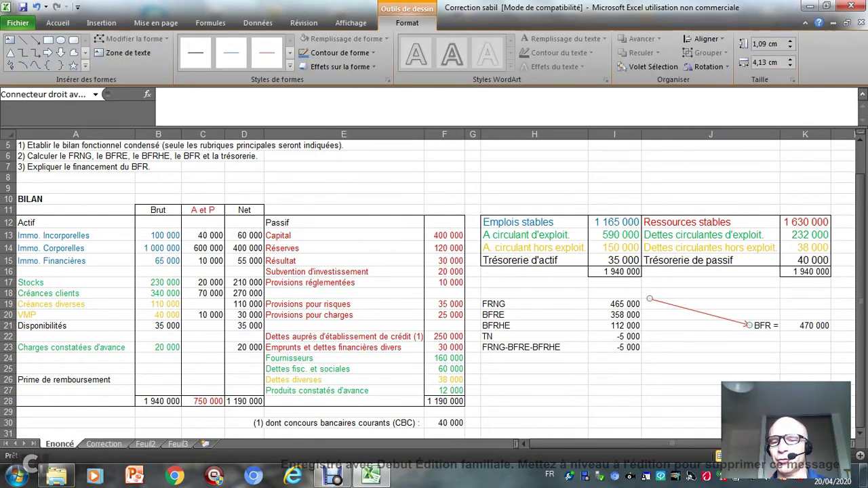
right_click(713, 316)
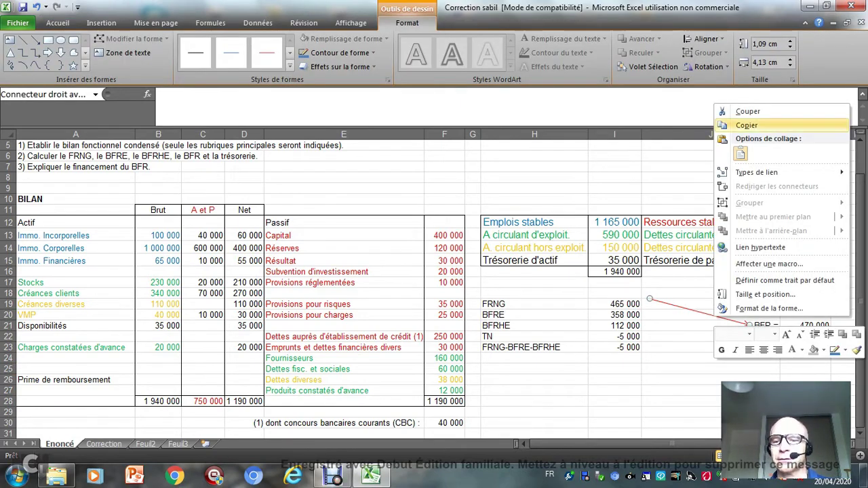
click(746, 126)
click(709, 358)
right_click(678, 357)
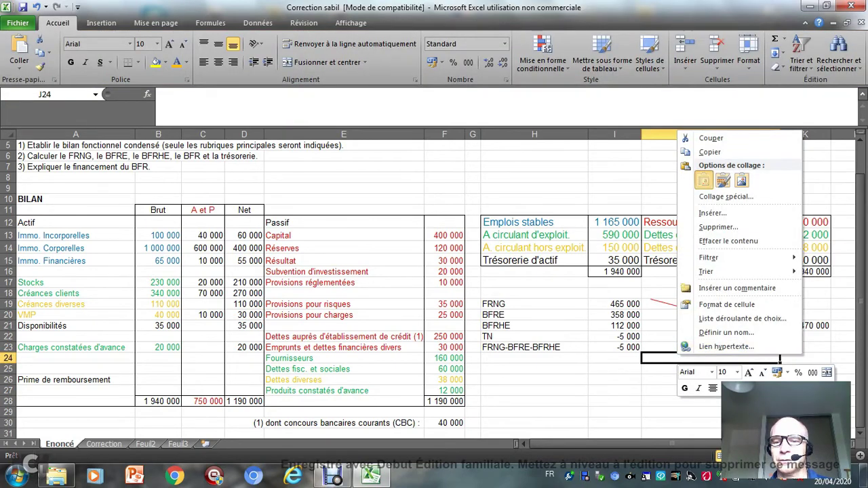
click(704, 179)
mouse_move(690, 366)
mouse_down()
mouse_move(702, 362)
mouse_move(693, 349)
mouse_up()
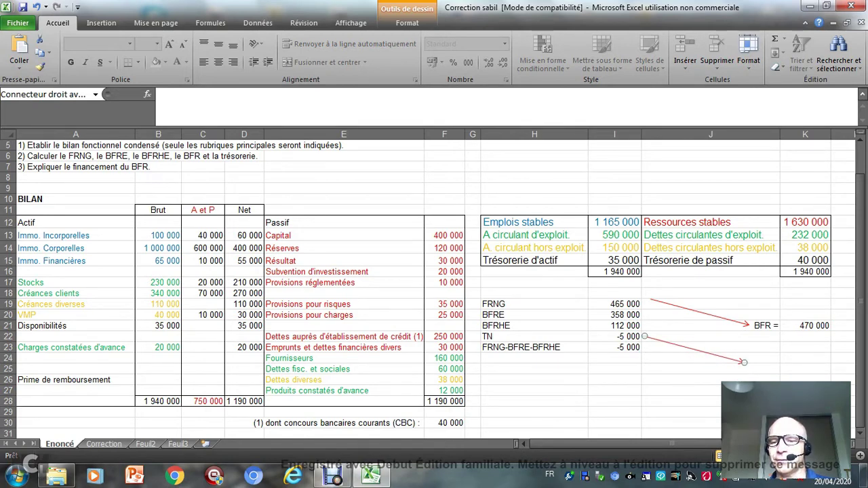
drag(743, 362, 746, 327)
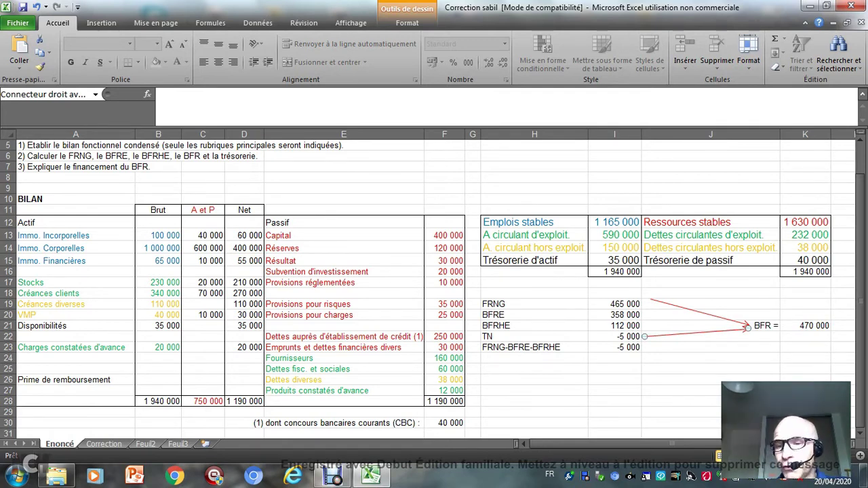
click(804, 347)
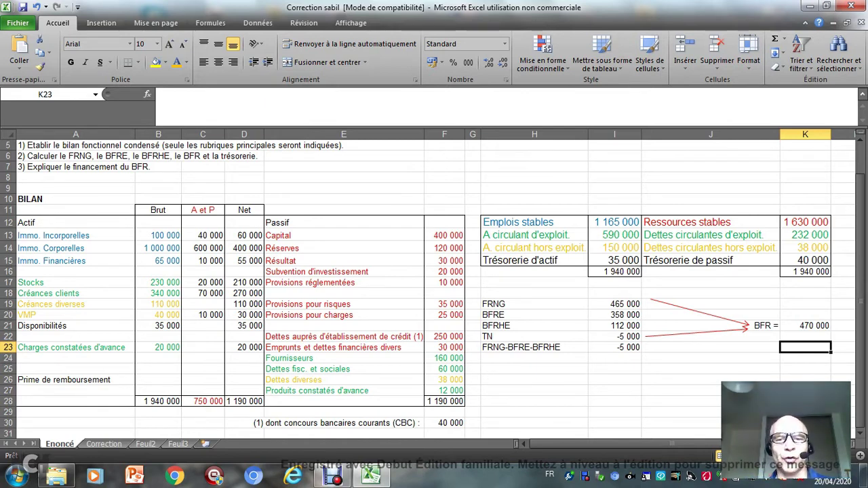
Examine the balance sheet items that affect BFR financing: Résultat, VMP, BFRE, the Créances clients provision and Fournisseurs
click(444, 260)
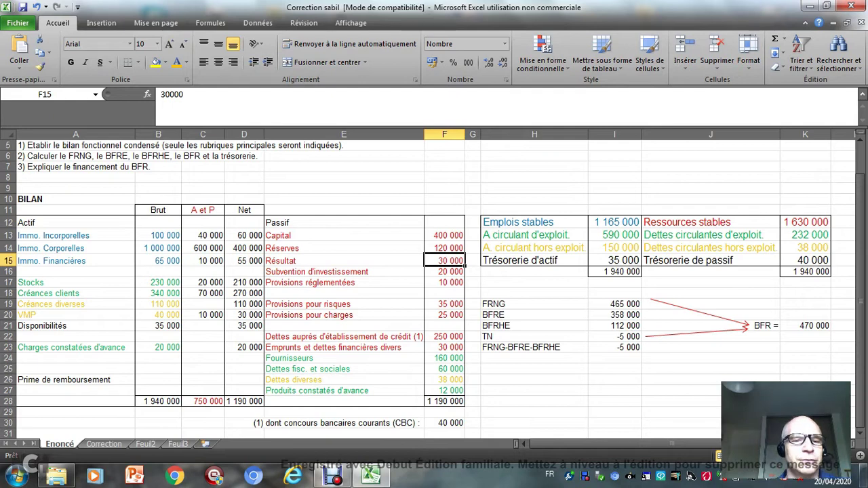
drag(27, 315, 224, 318)
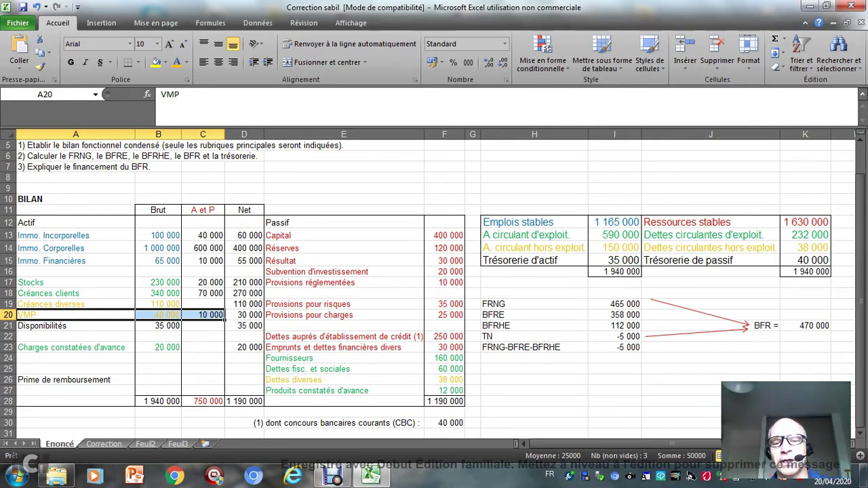
click(534, 314)
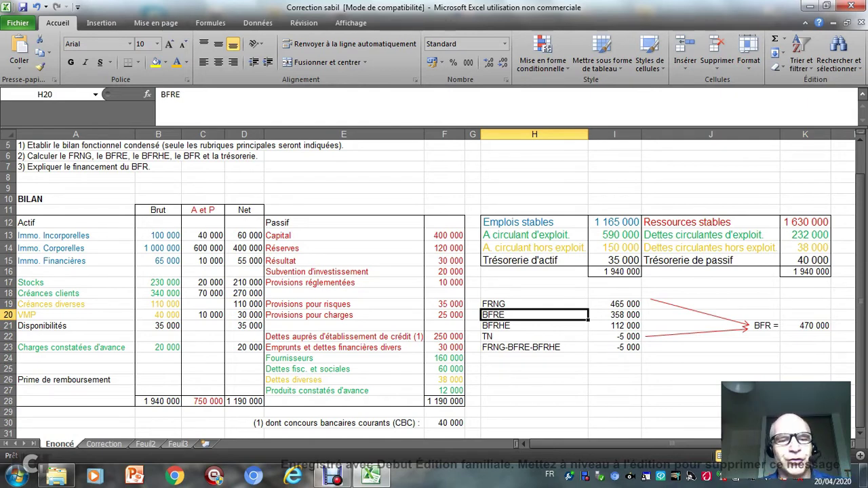
click(203, 293)
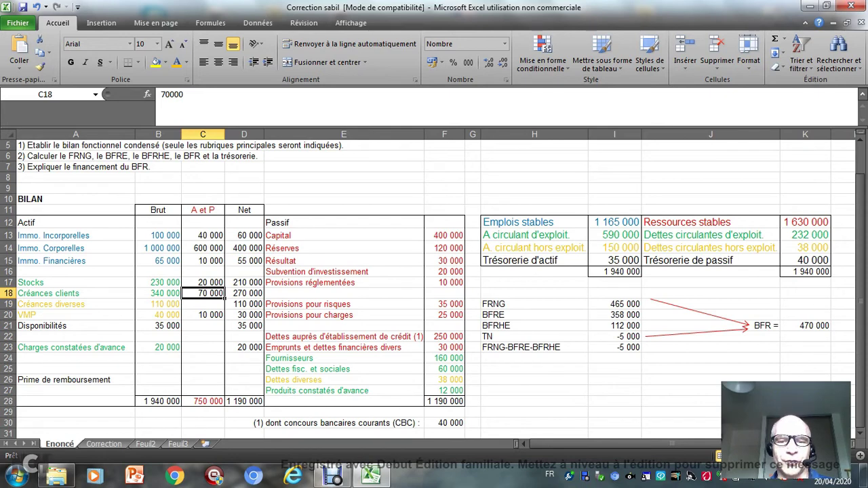
drag(344, 358, 444, 358)
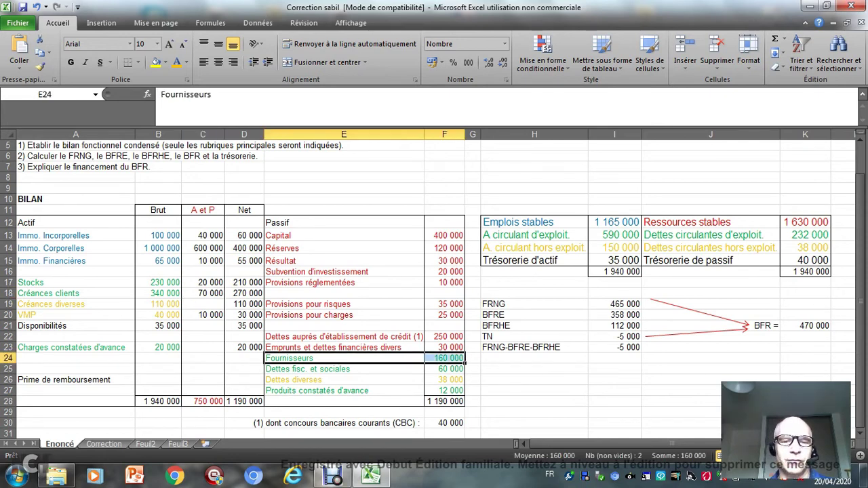